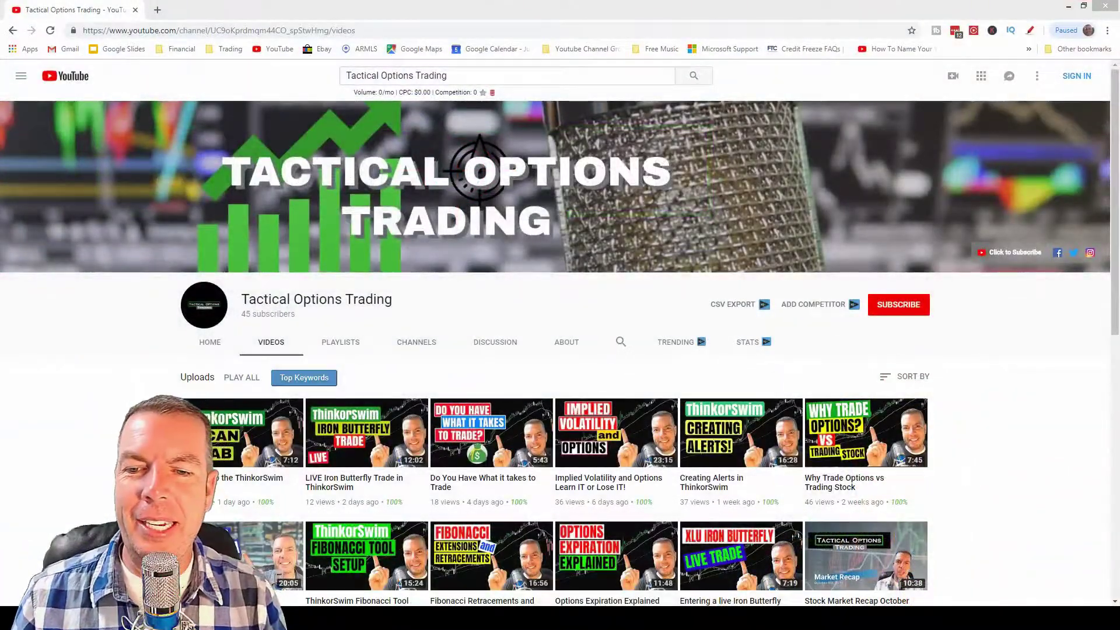
Scroll the page and annotate the channel header and the MarketWatch section.
left_click(75, 407)
scroll(77, 410, "down", 2)
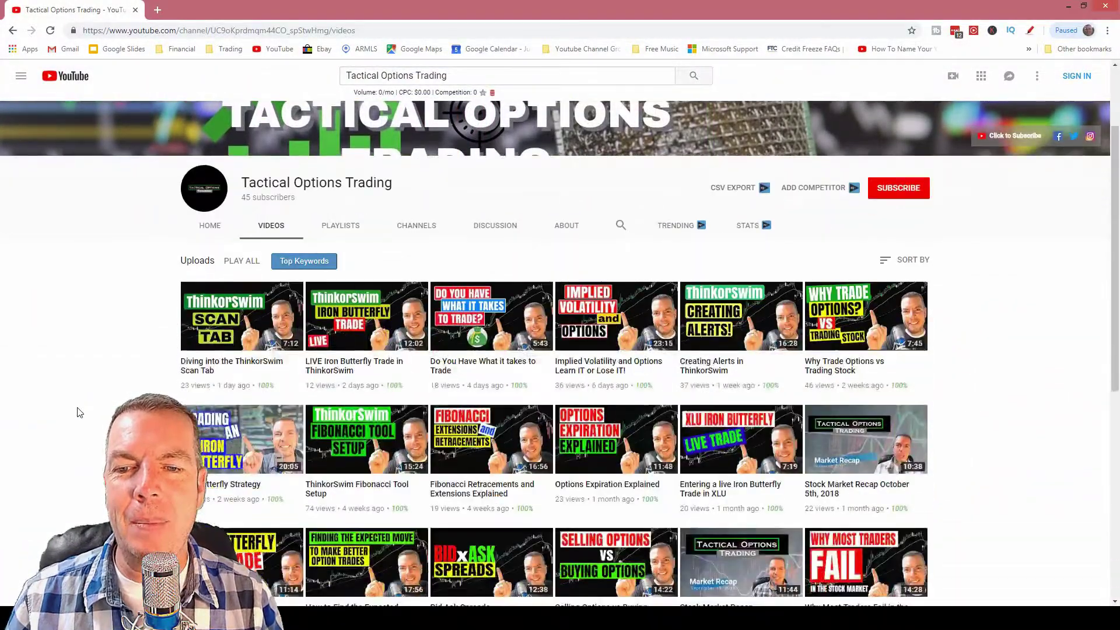
scroll(80, 412, "down", 4)
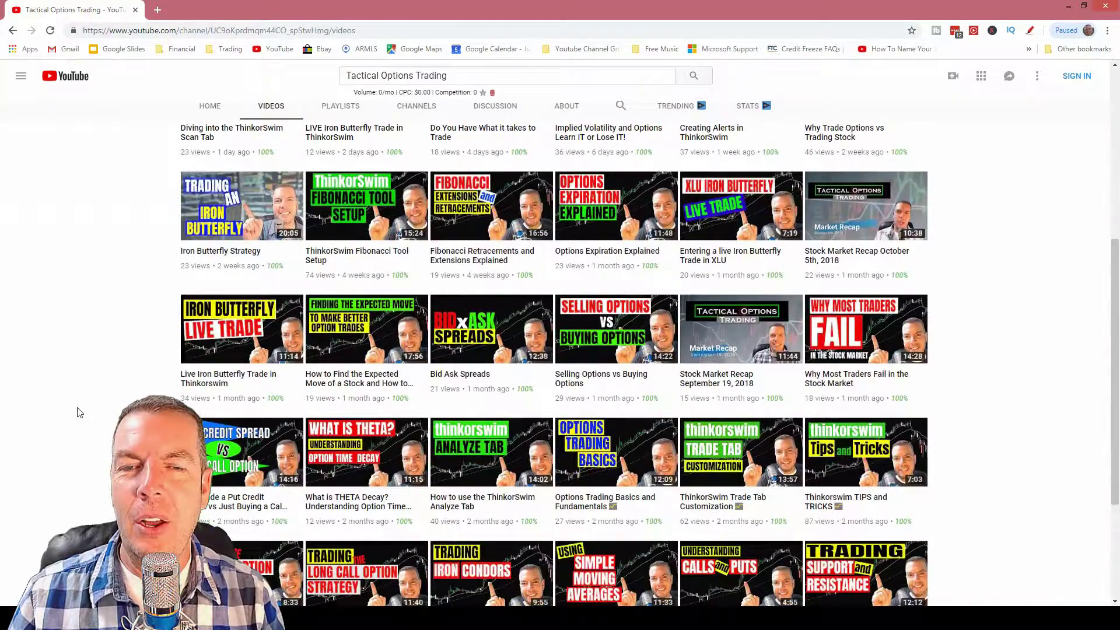
scroll(80, 412, "down", 1)
scroll(82, 420, "up", 7)
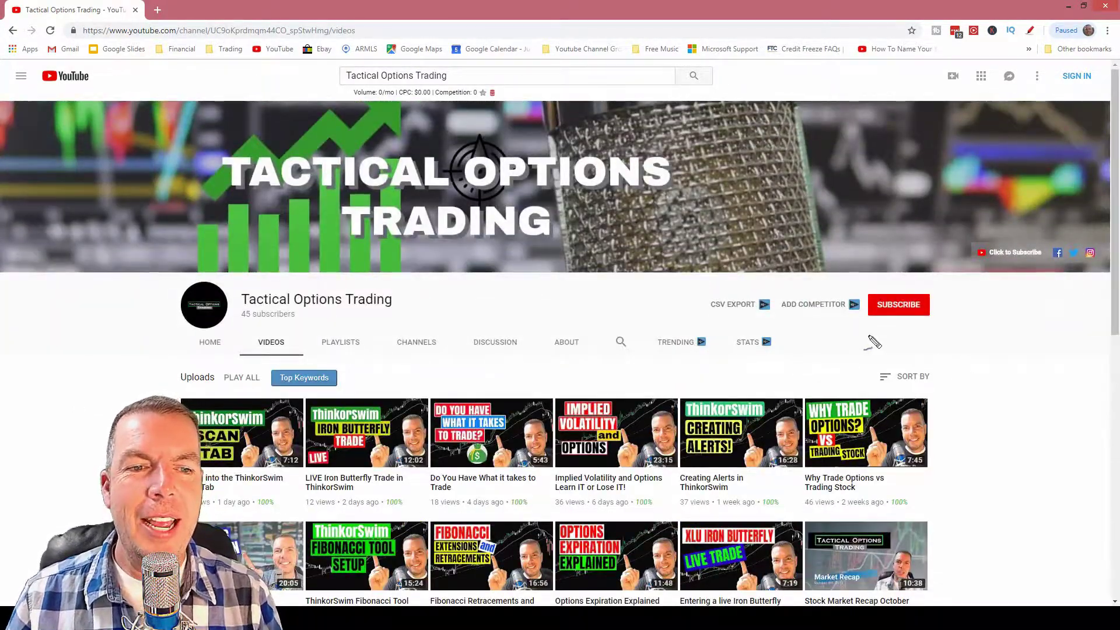
mouse_move(862, 345)
left_mouse_down()
mouse_move(937, 332)
mouse_move(869, 289)
mouse_move(869, 343)
left_mouse_up()
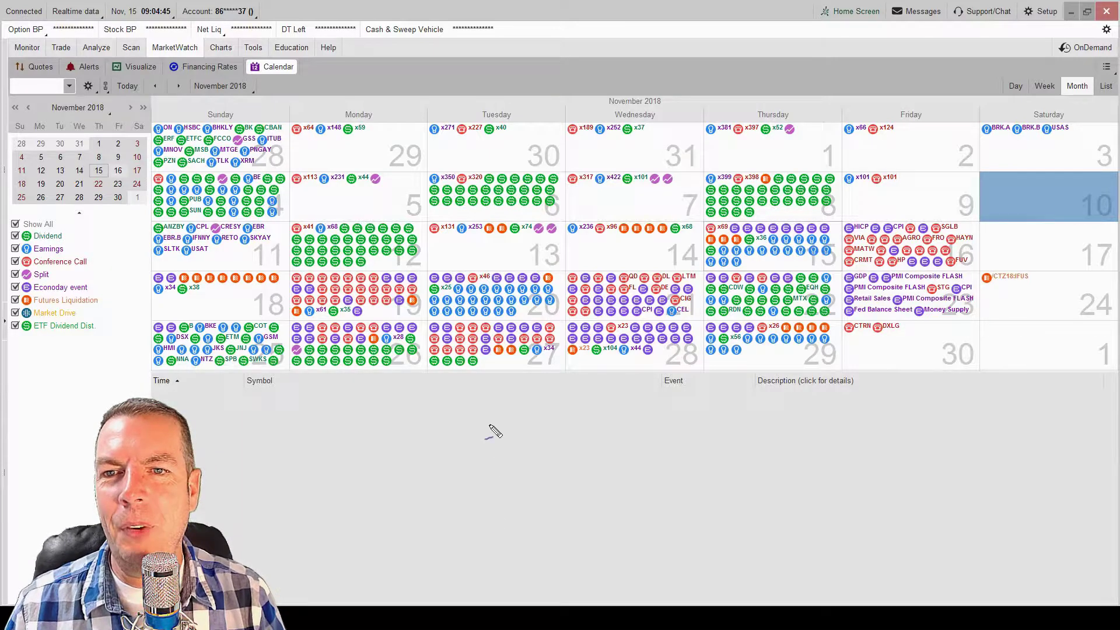
mouse_move(155, 58)
left_mouse_down()
mouse_move(203, 57)
mouse_move(155, 35)
mouse_move(176, 78)
left_mouse_up()
mouse_move(266, 102)
left_mouse_down()
mouse_move(275, 95)
mouse_move(259, 57)
mouse_move(240, 76)
mouse_move(295, 69)
left_mouse_up()
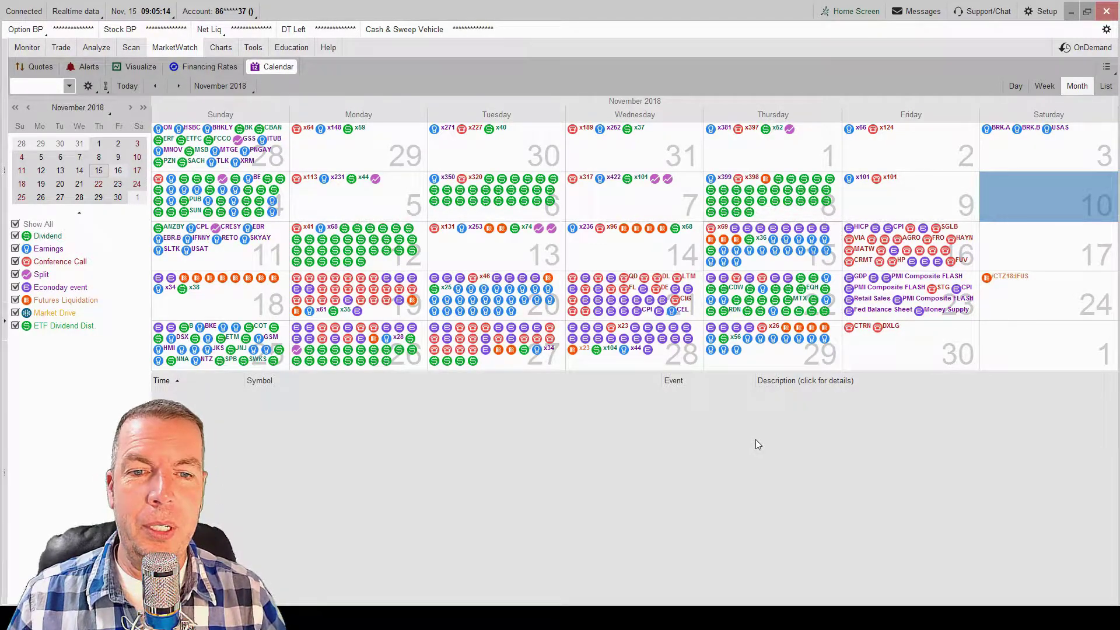
List November 14's earnings and conference-call events, then annotate the event-type legend.
left_click(628, 257)
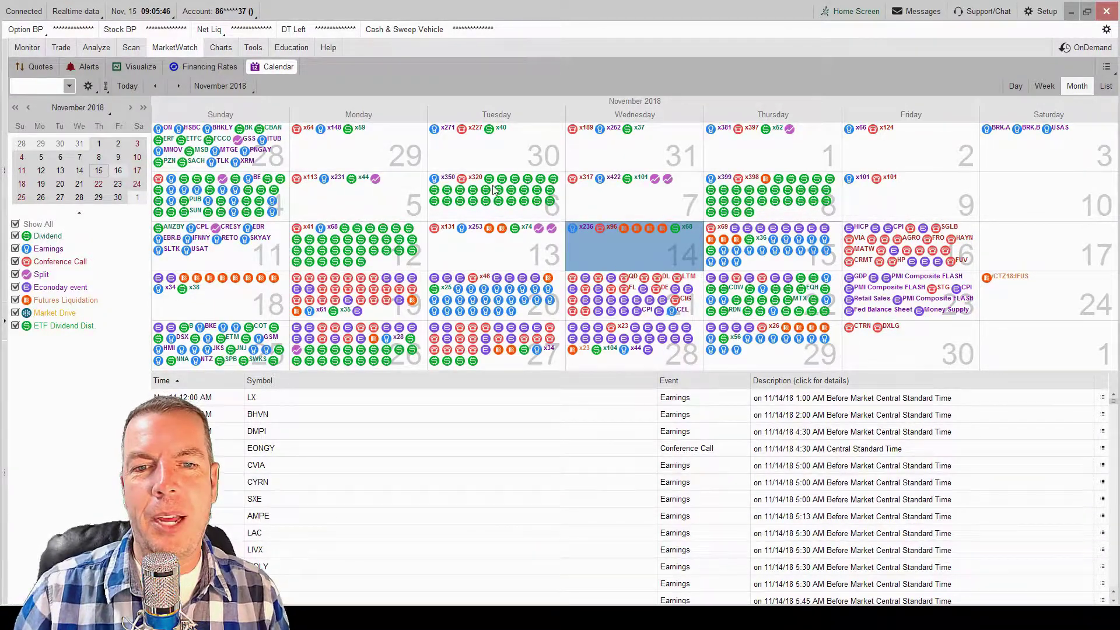
mouse_move(494, 190)
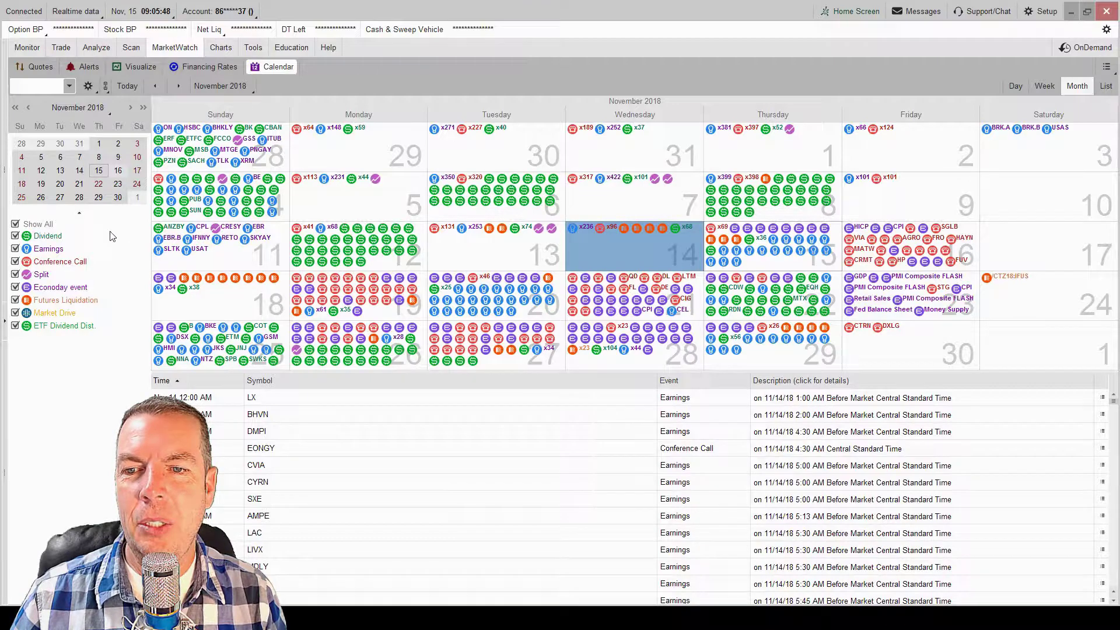
mouse_move(73, 215)
left_mouse_down()
mouse_move(110, 269)
mouse_move(111, 335)
mouse_move(99, 359)
left_mouse_up()
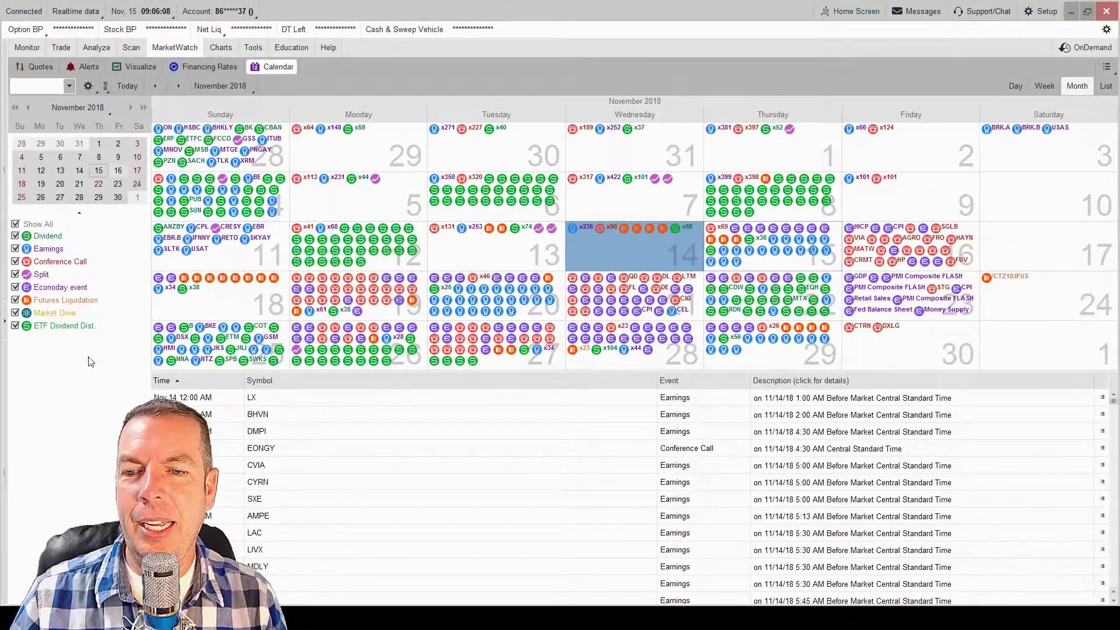
Uncheck Show All and enable only the Dividend, Earnings and ETF Dividend Dist. event types.
left_click(15, 224)
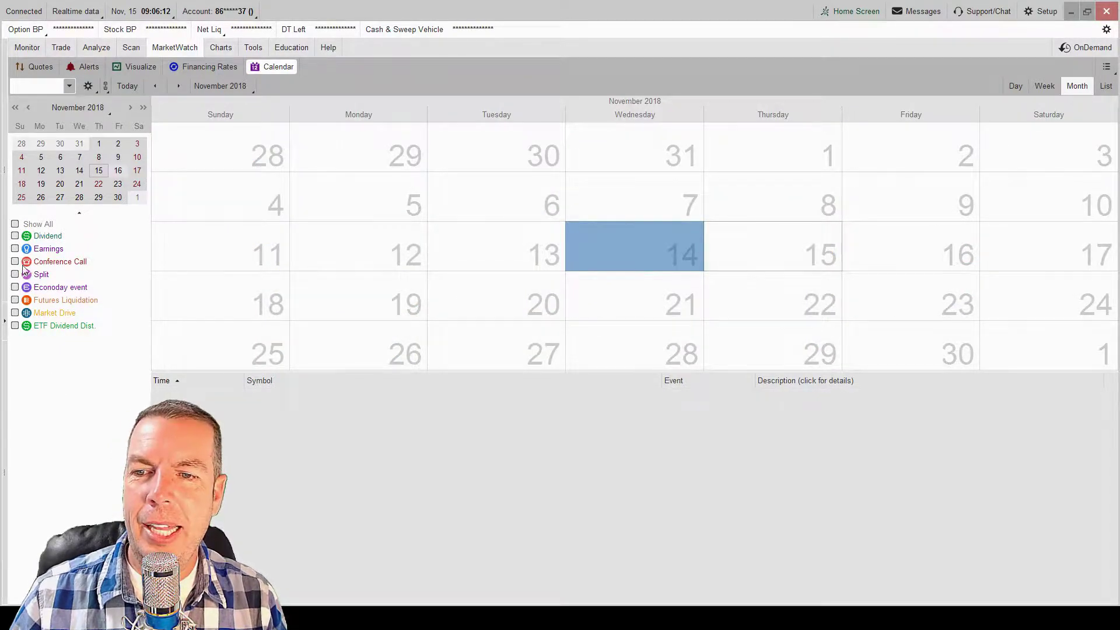
left_click(15, 236)
left_click(15, 248)
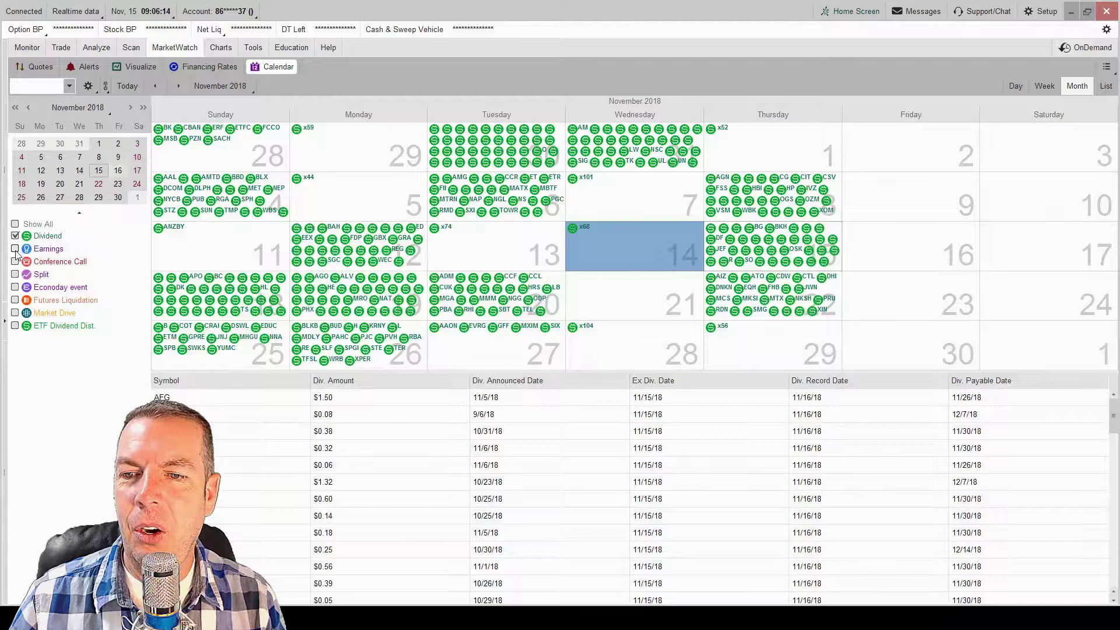
left_click(15, 326)
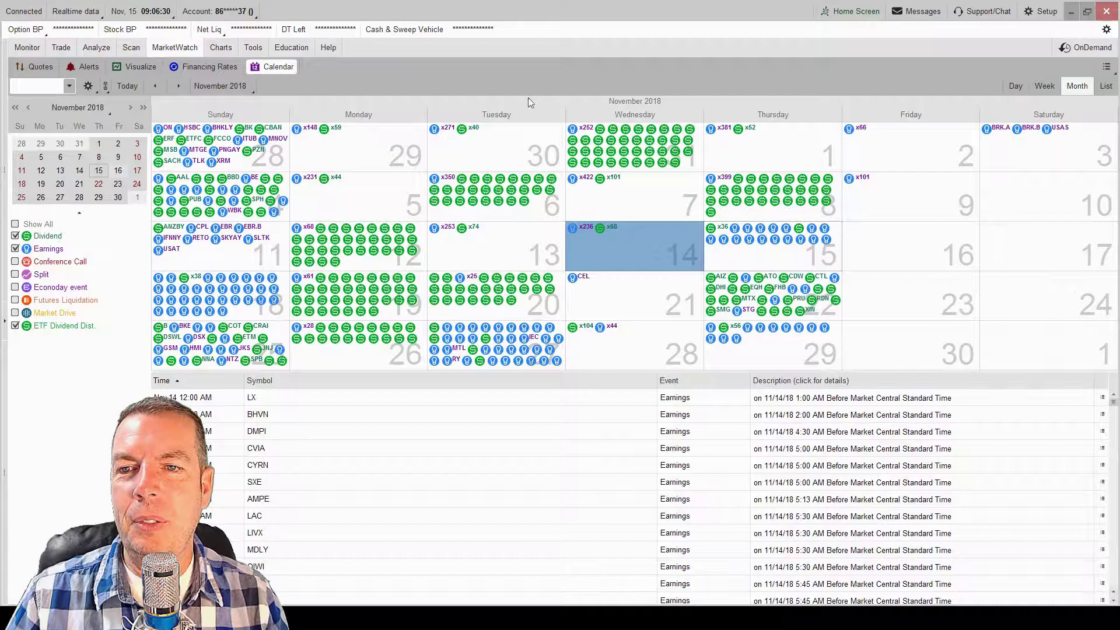
Set the calendar's watchlist filter to Personal (1 - D) > 1 Favorites.
left_click(89, 88)
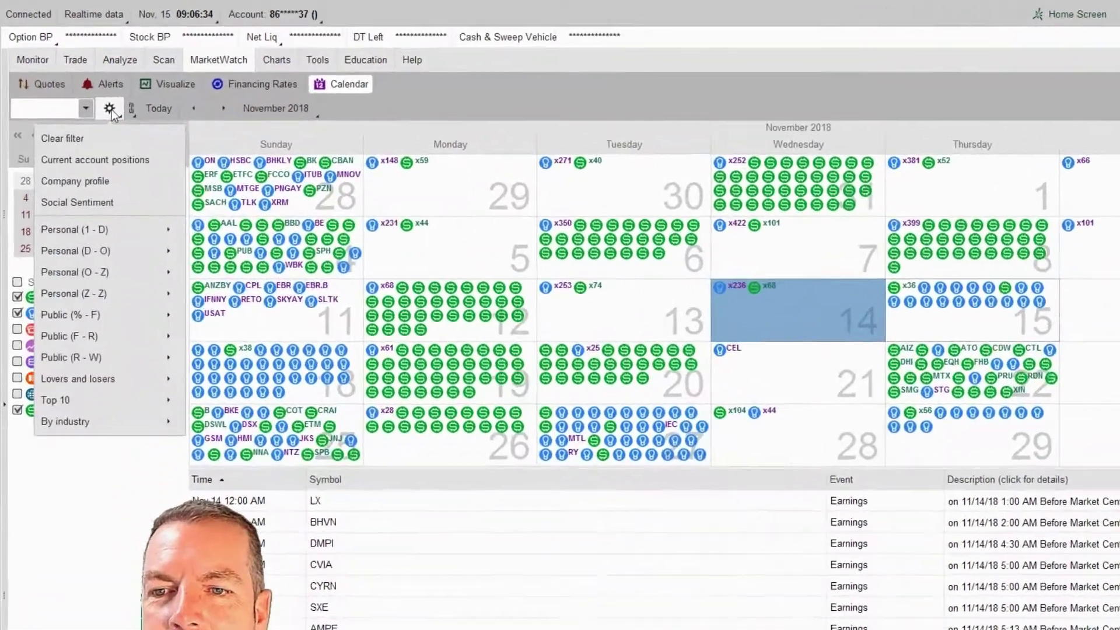
mouse_move(82, 184)
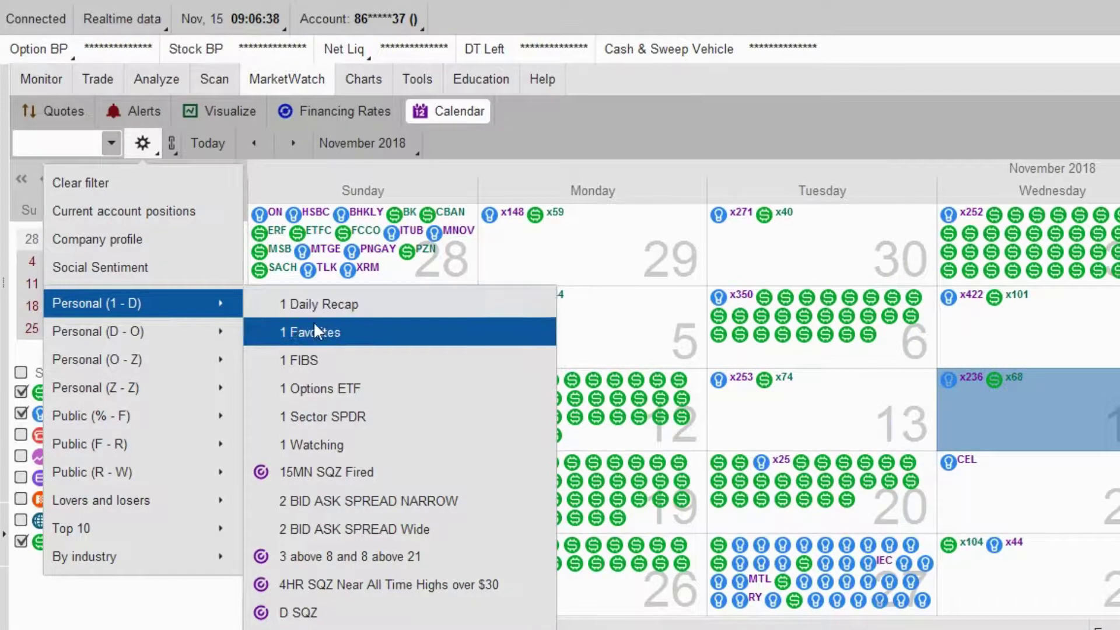
left_click(329, 328)
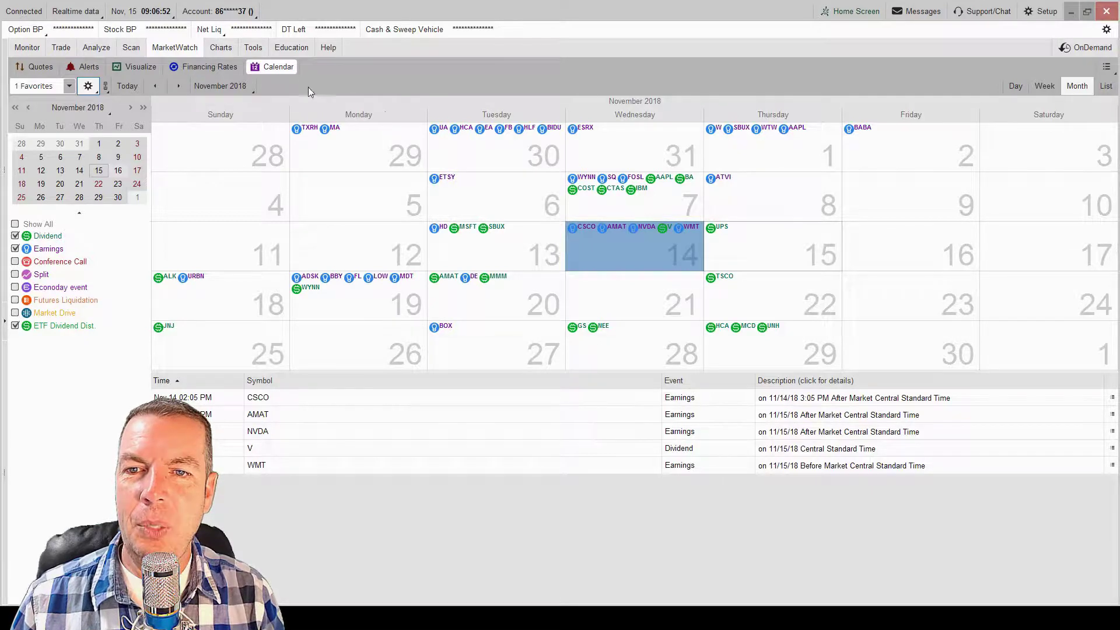
left_click(179, 87)
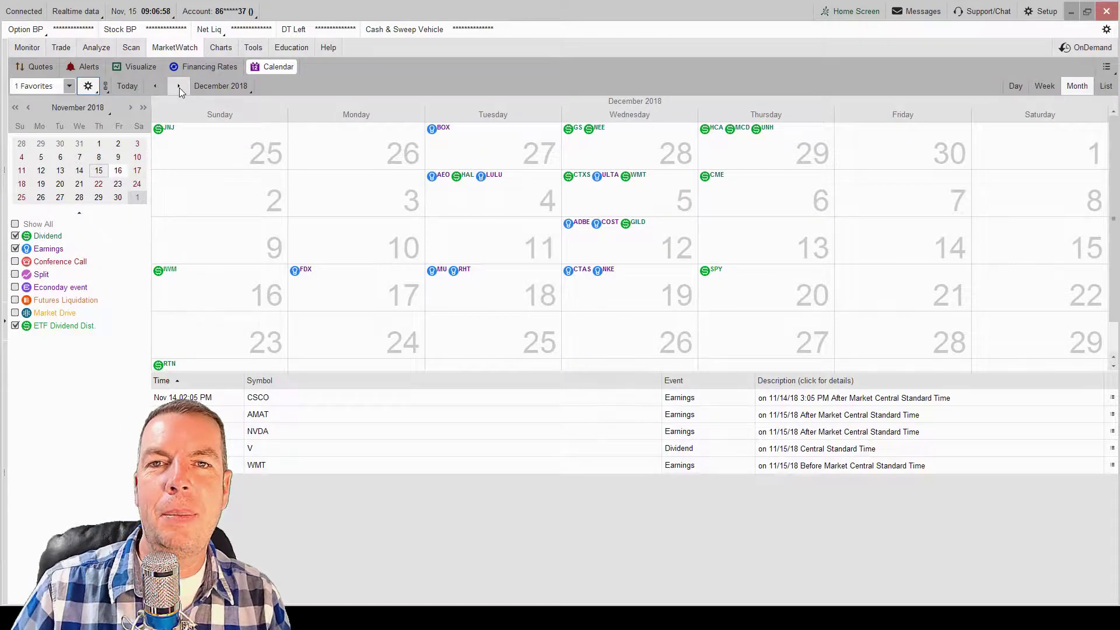
left_click(180, 87)
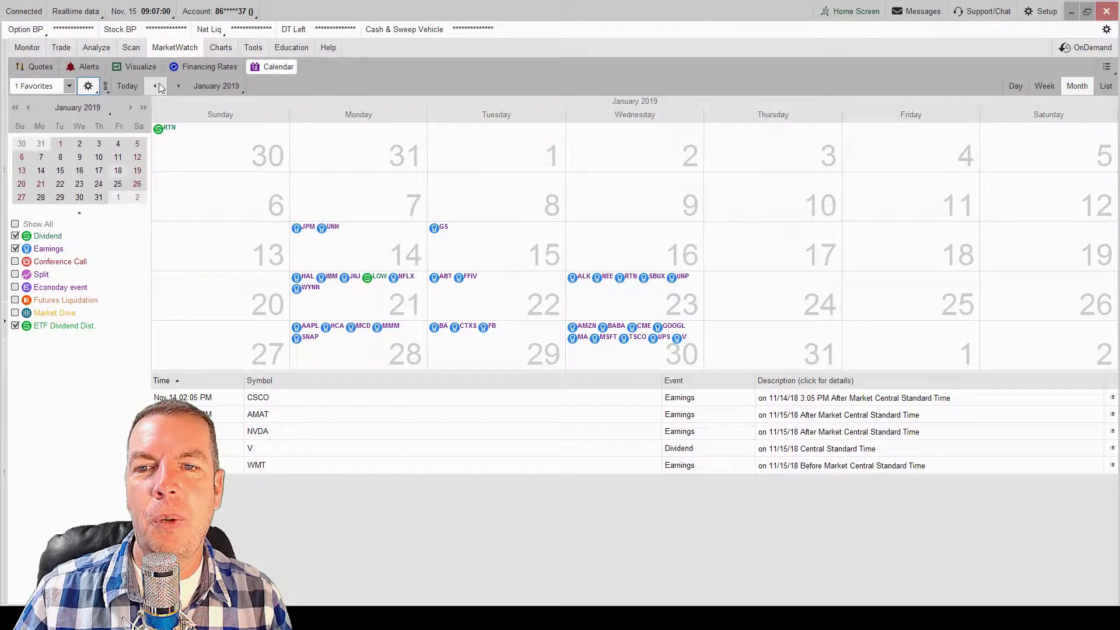
left_click(157, 85)
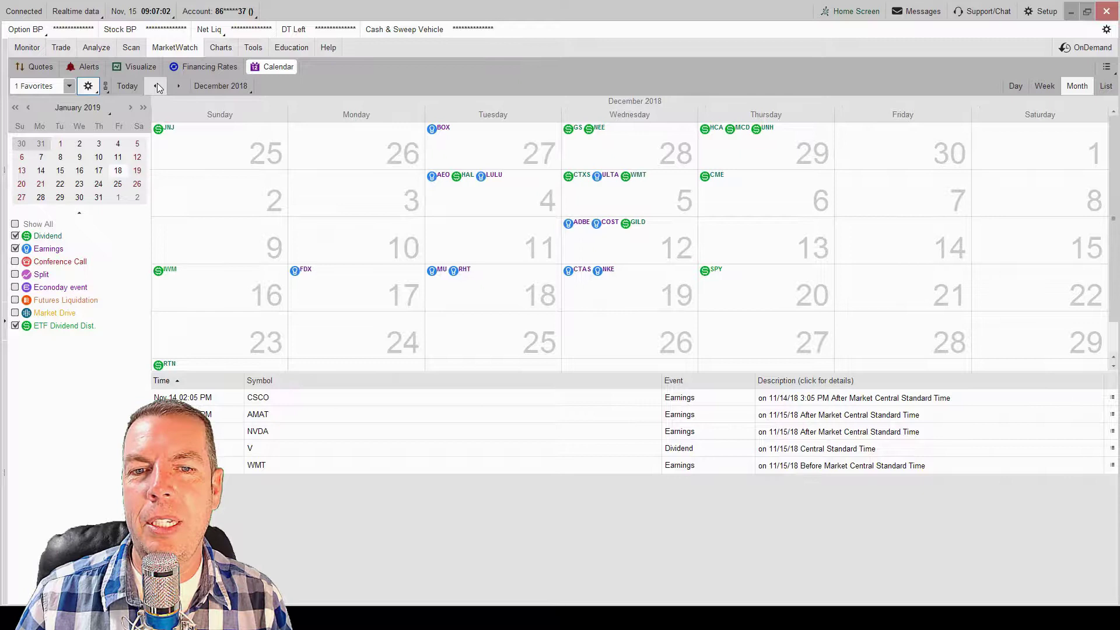
left_click(157, 86)
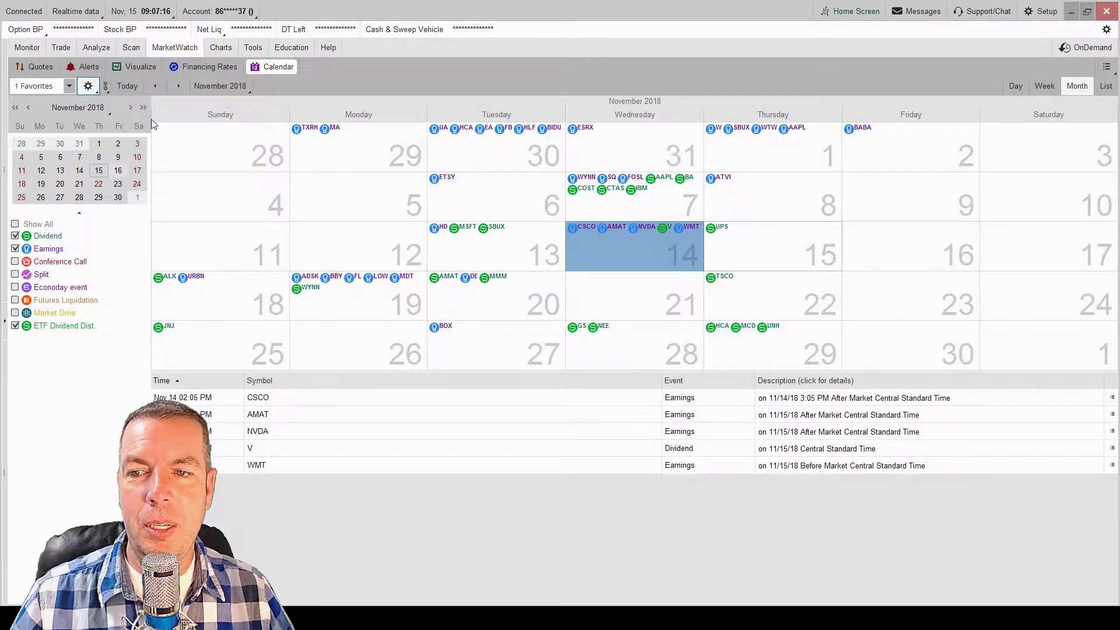
Expand the sidebar, load the Personal > 1 Favorites watchlist and select AMAT.
left_click(5, 322)
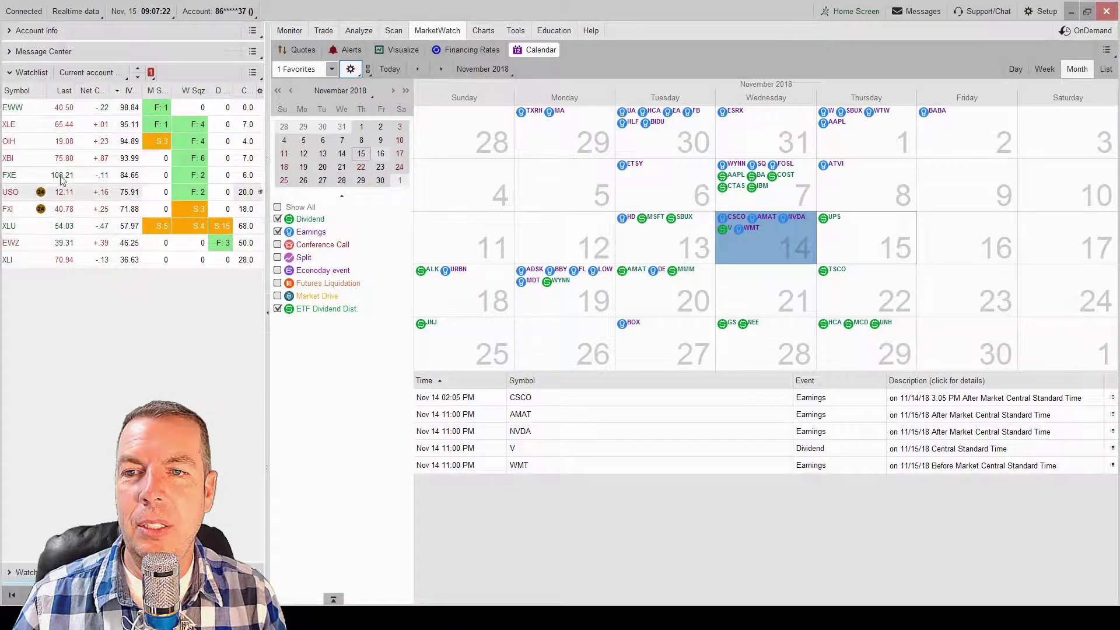
left_click(70, 74)
mouse_move(76, 154)
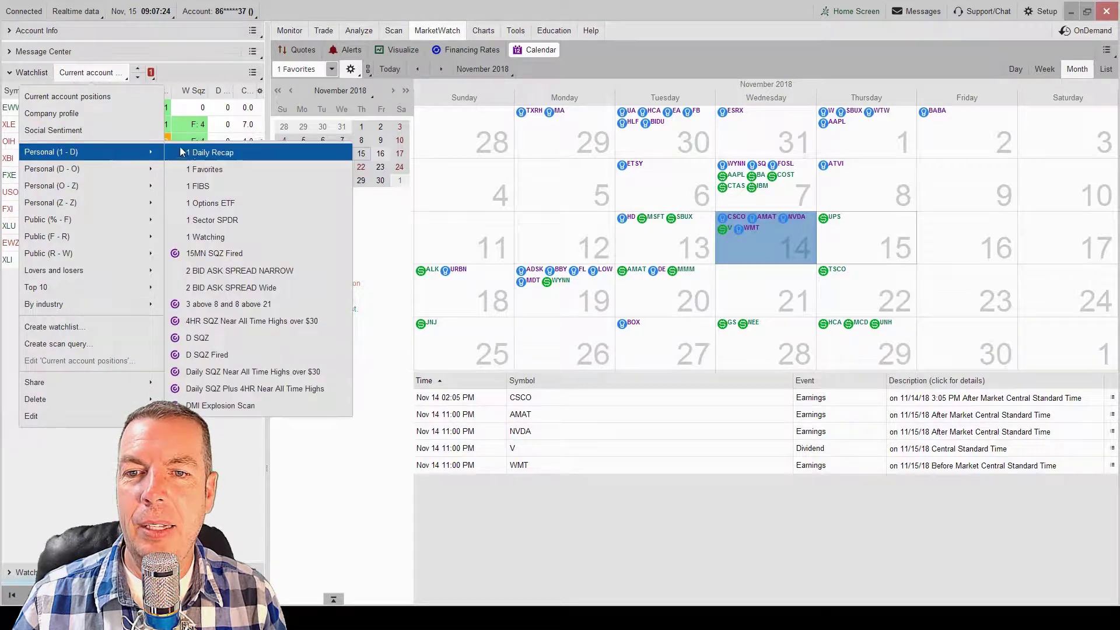
left_click(198, 170)
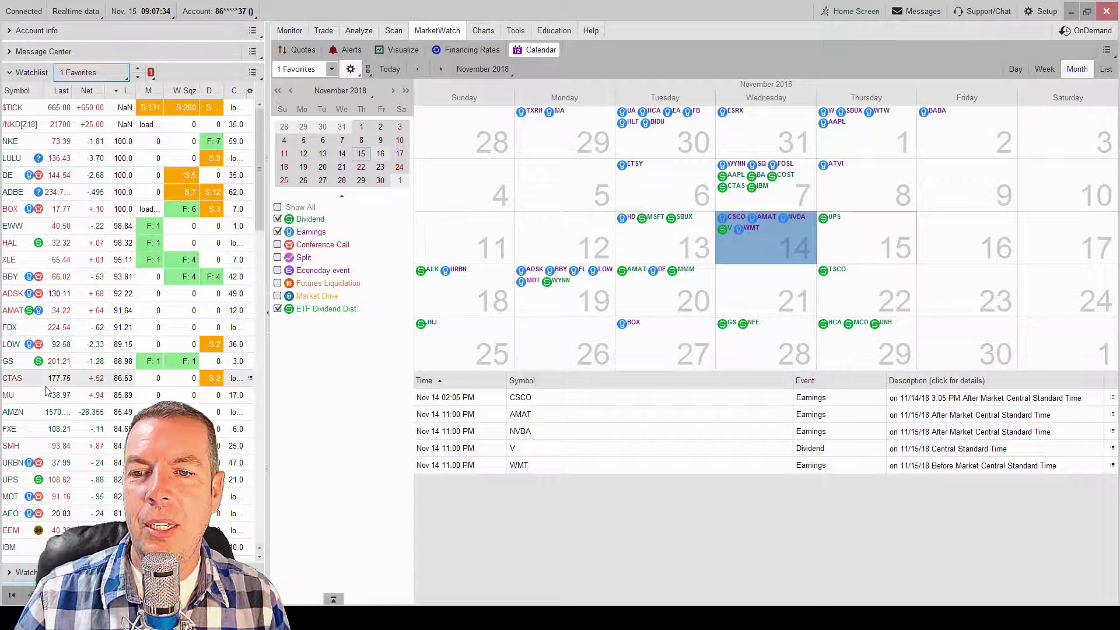
left_click(110, 313)
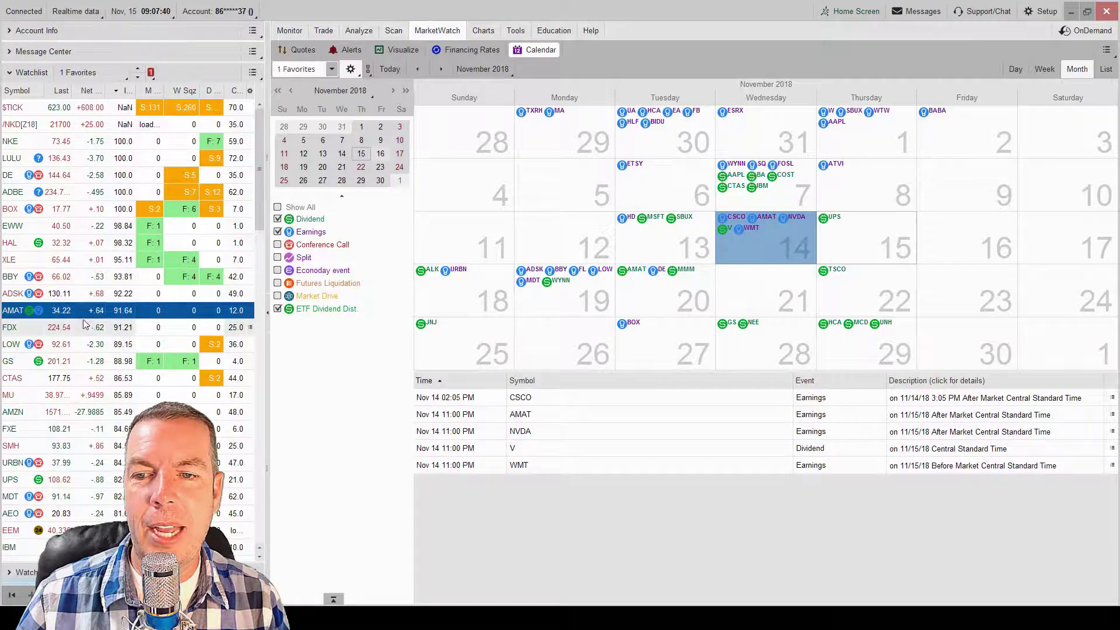
mouse_move(39, 313)
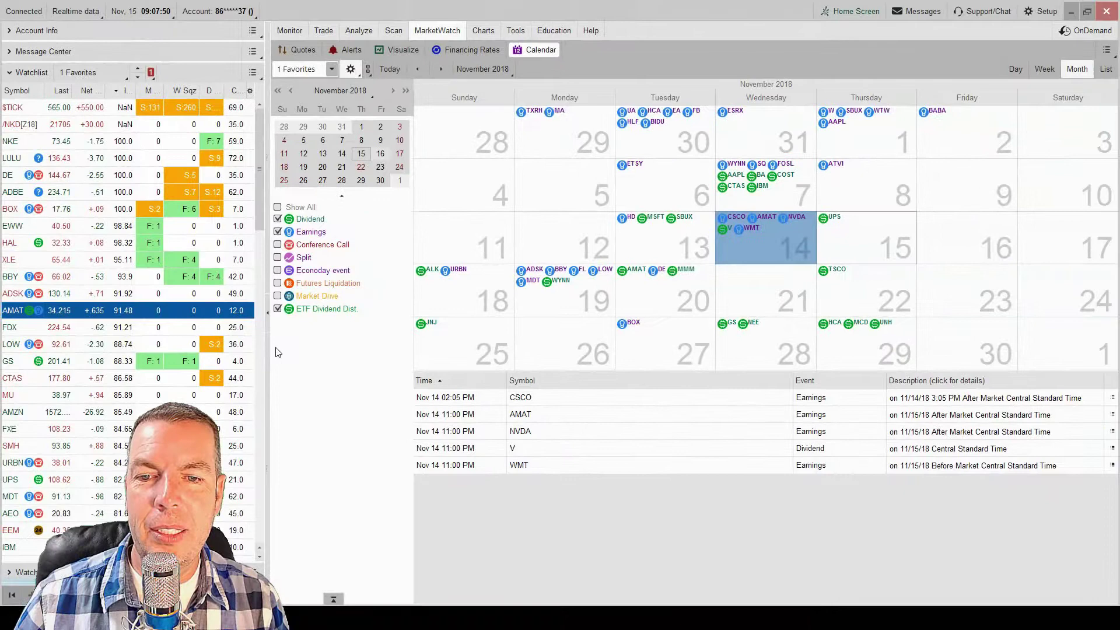
Hide the watchlist panel, jump to today, then list Monday, November 19's events.
left_click(268, 314)
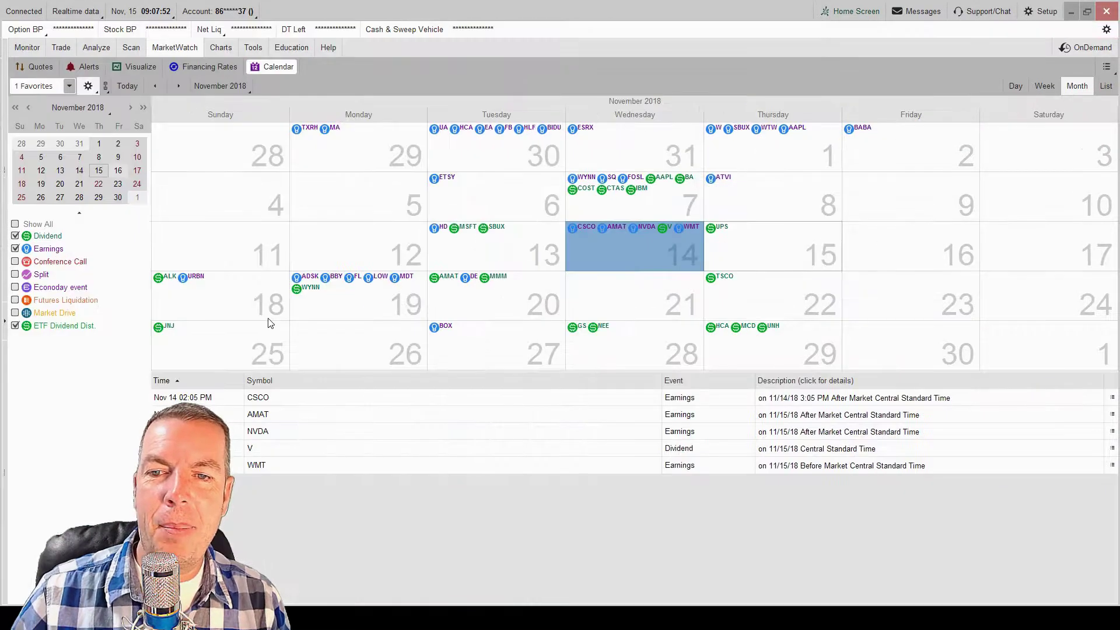
mouse_move(495, 280)
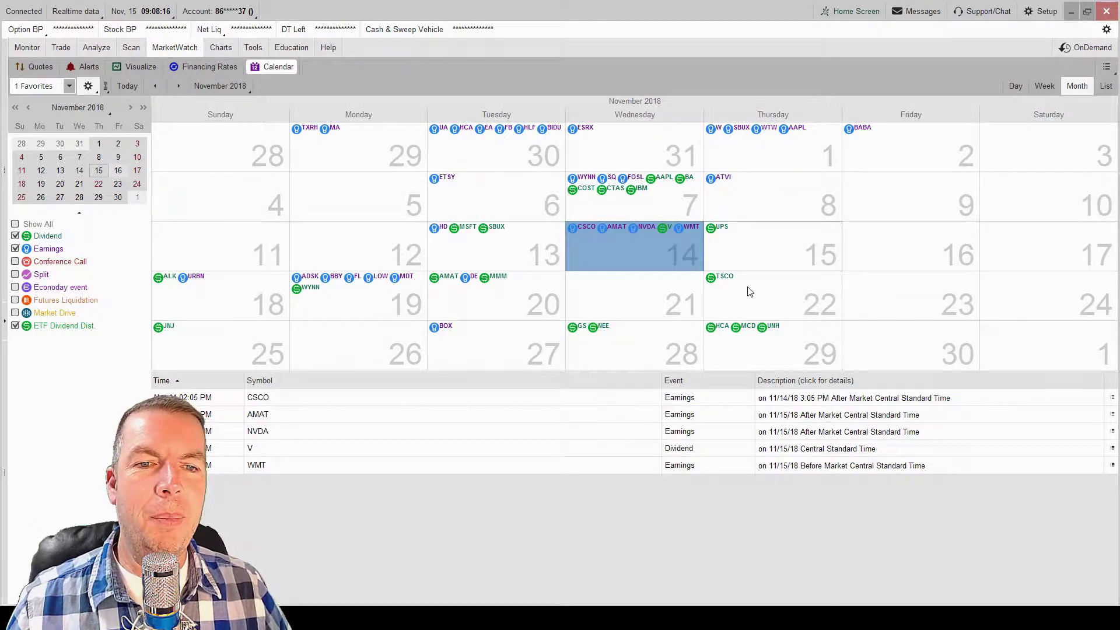
left_click(127, 89)
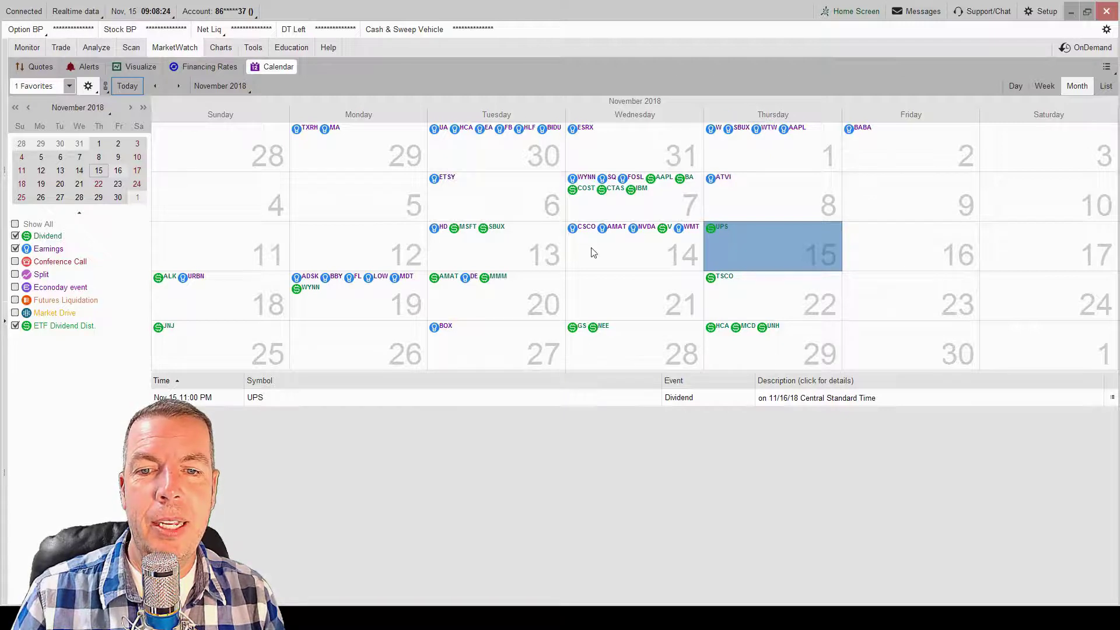
left_click(375, 304)
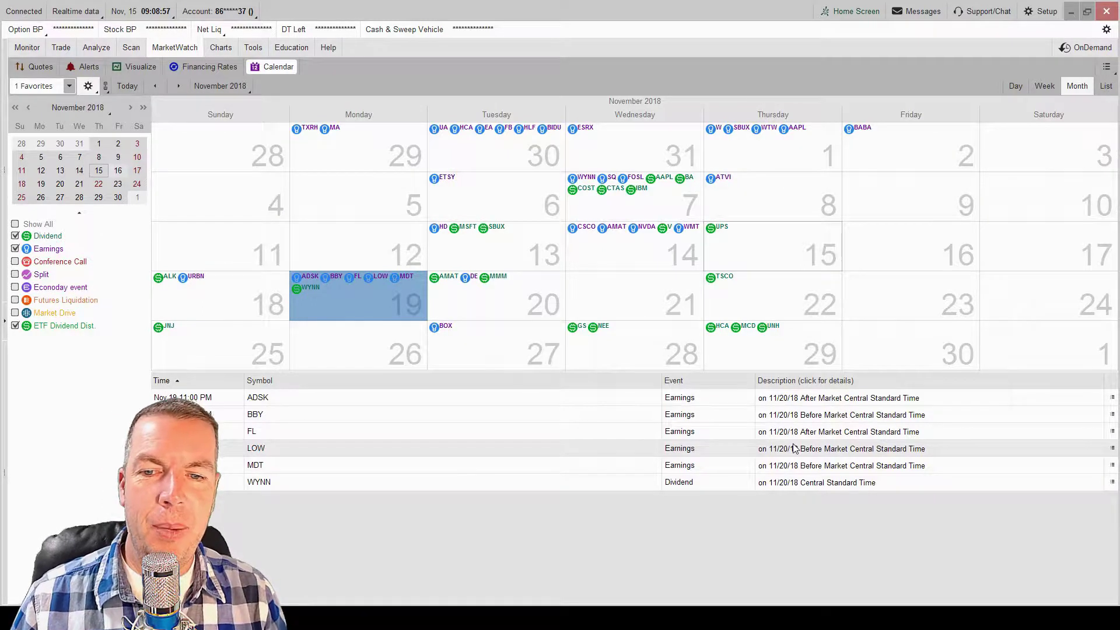
View Best Buy's earnings details, then switch to LOW's earnings details.
left_click(339, 418)
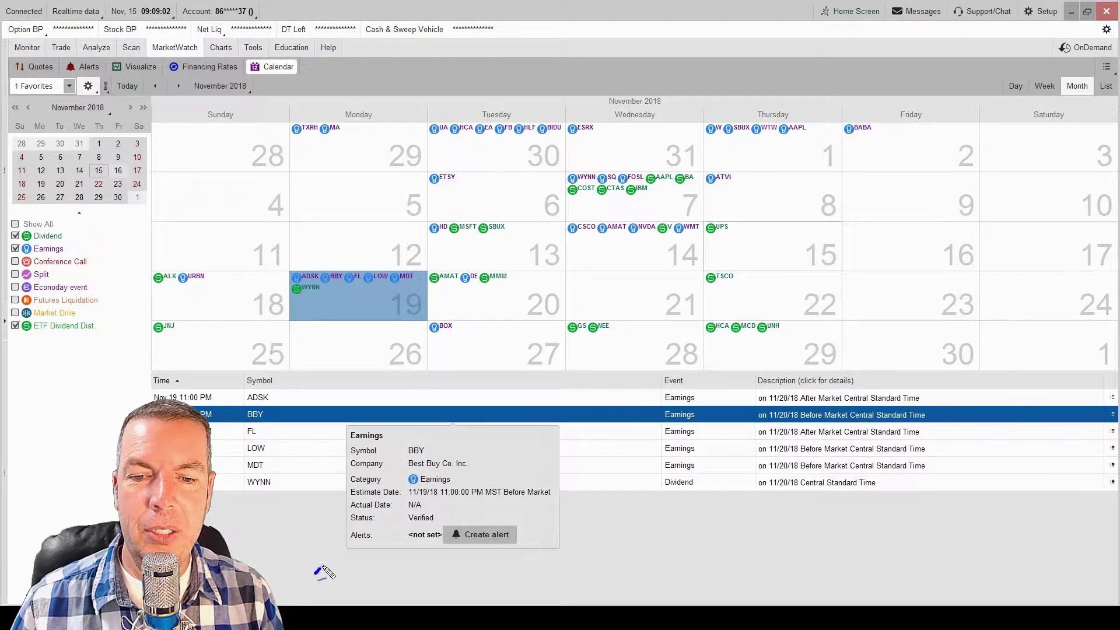
left_click_drag(315, 573, 397, 522)
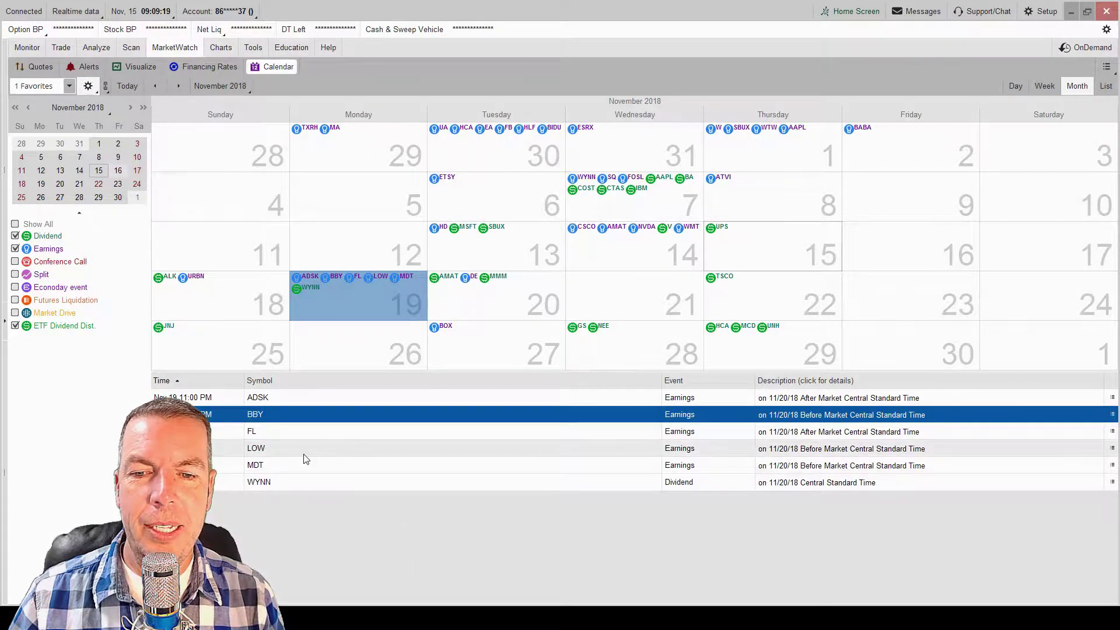
left_click(303, 455)
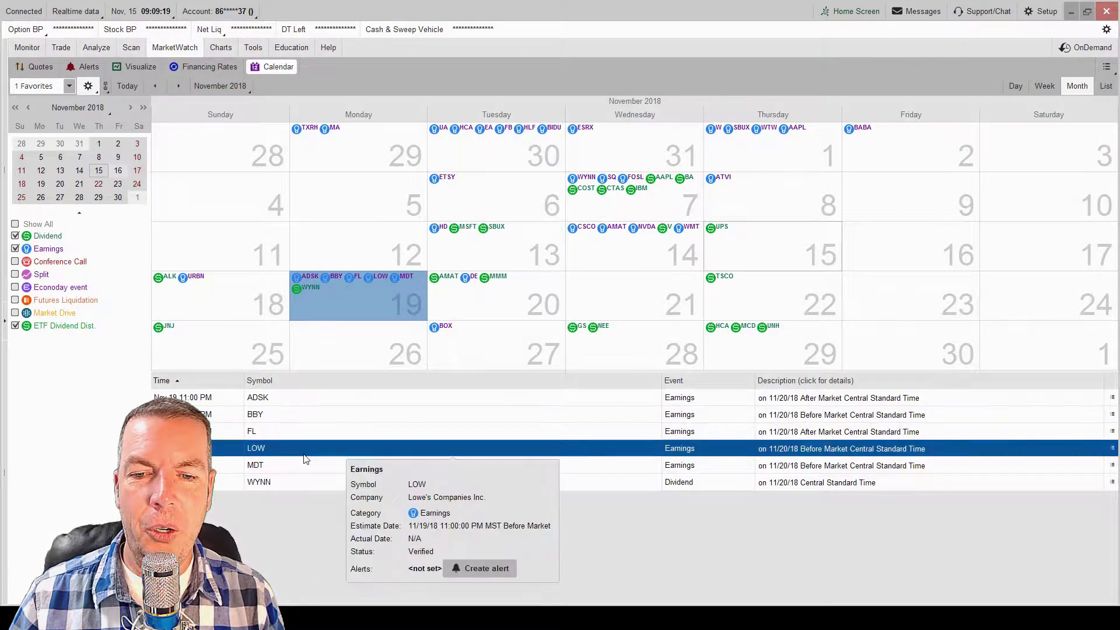
Start a LOW earnings alert, try 15 mins and 4 hours before, then cancel.
left_click(474, 567)
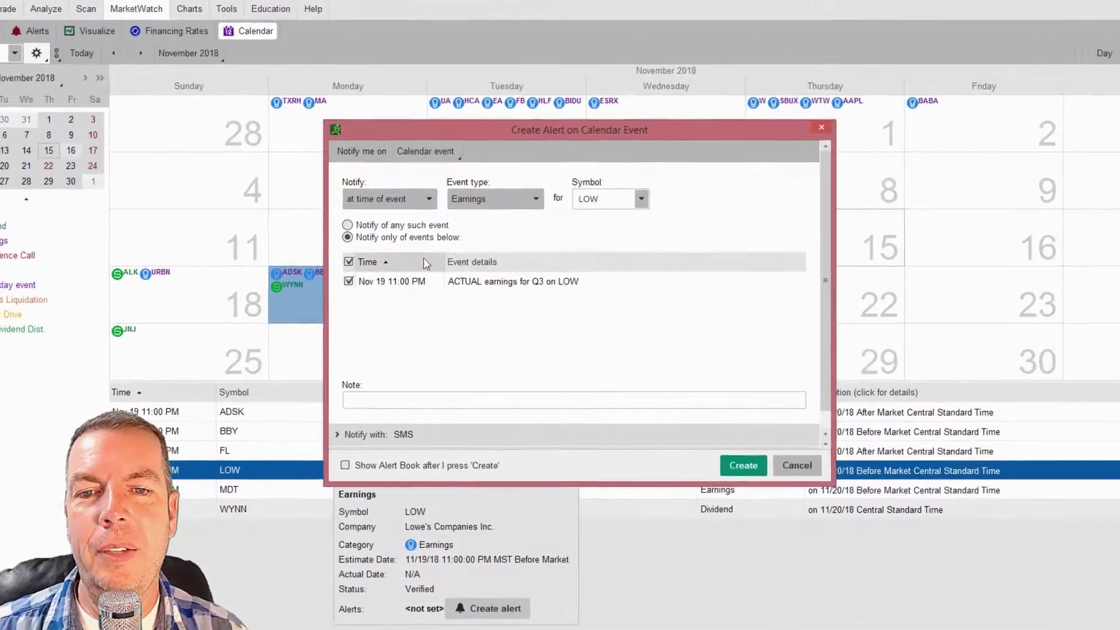
left_click_drag(484, 152, 399, 126)
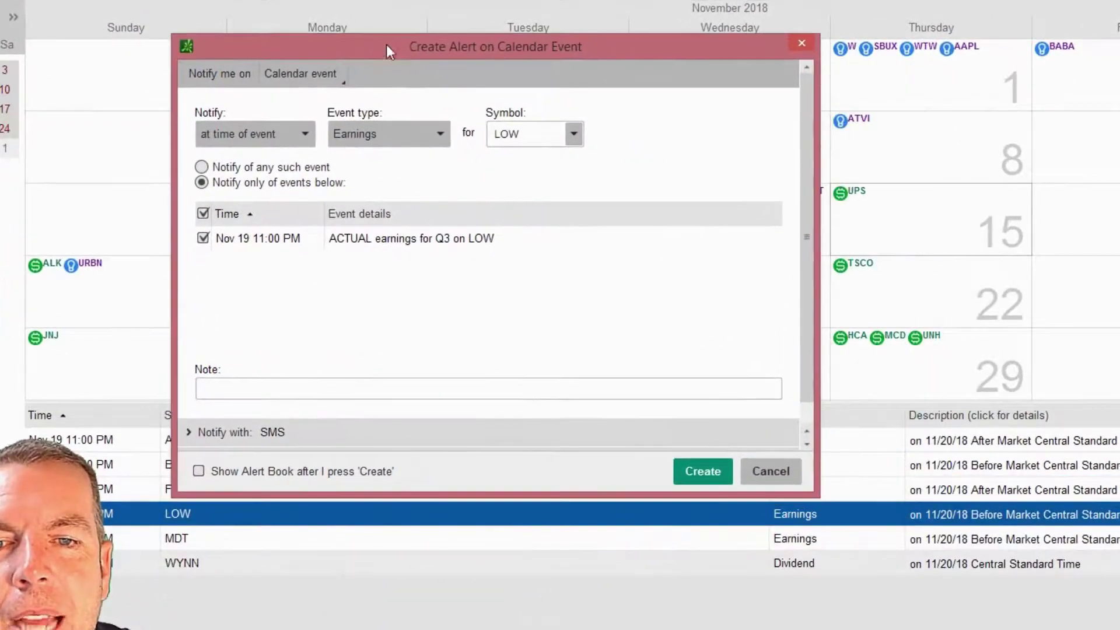
left_click(265, 131)
left_click(237, 191)
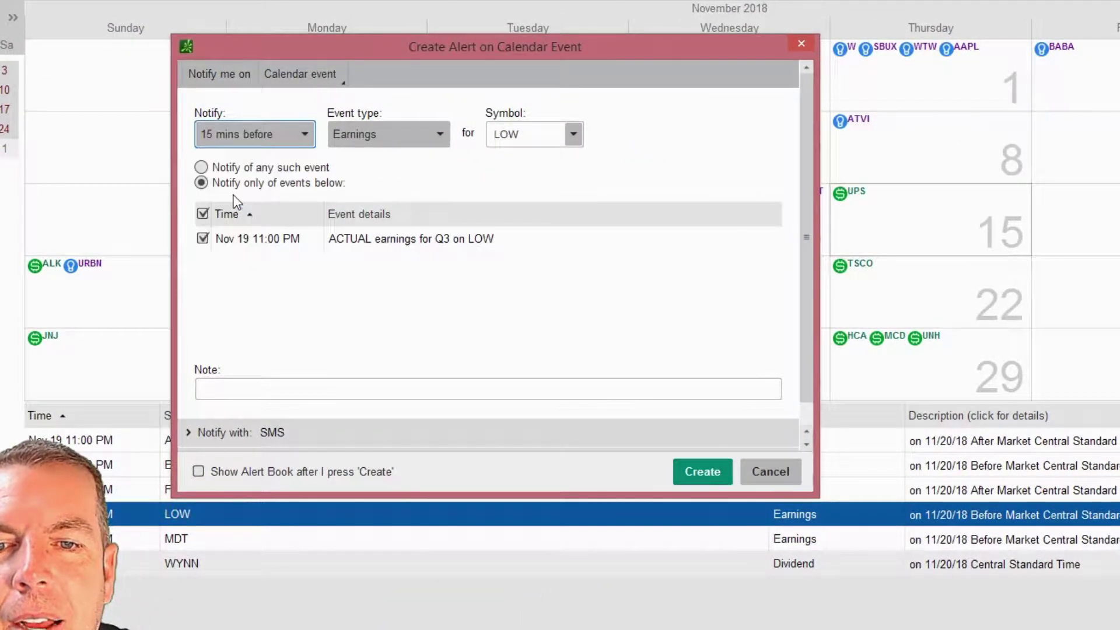
left_click(252, 140)
left_click(254, 260)
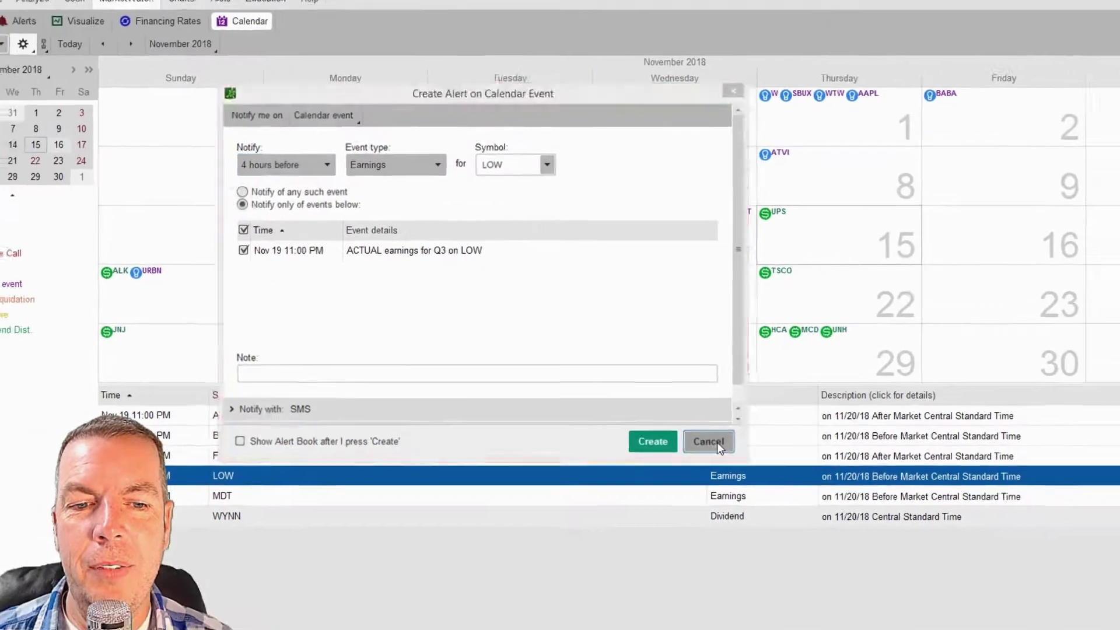
left_click(770, 472)
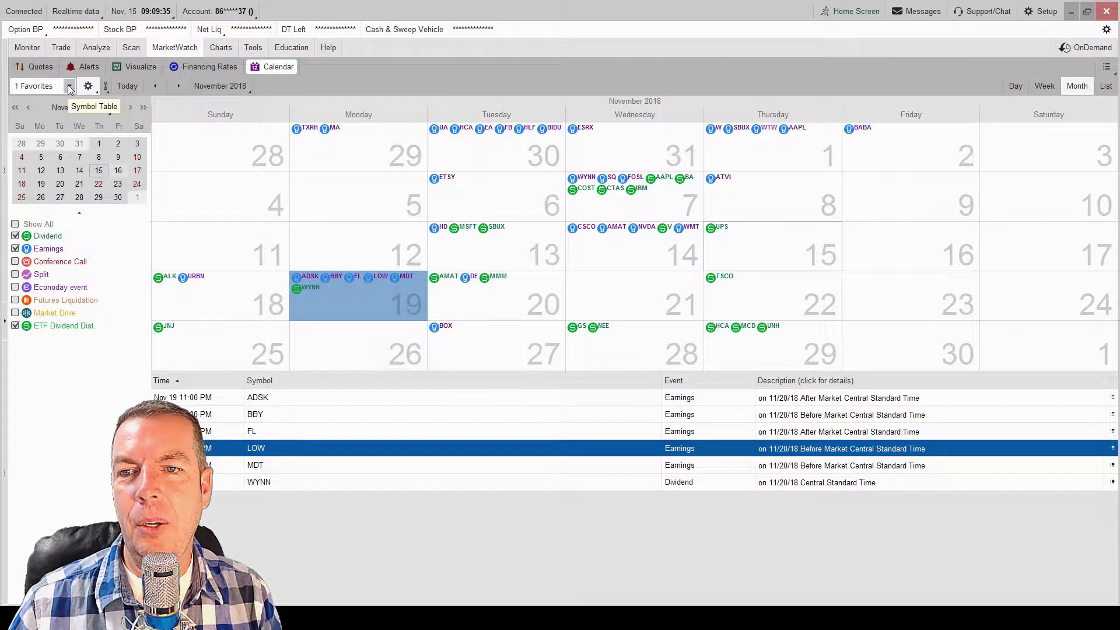
Filter the calendar to the Public (% - F) > % Change Gainers watchlist.
left_click(70, 87)
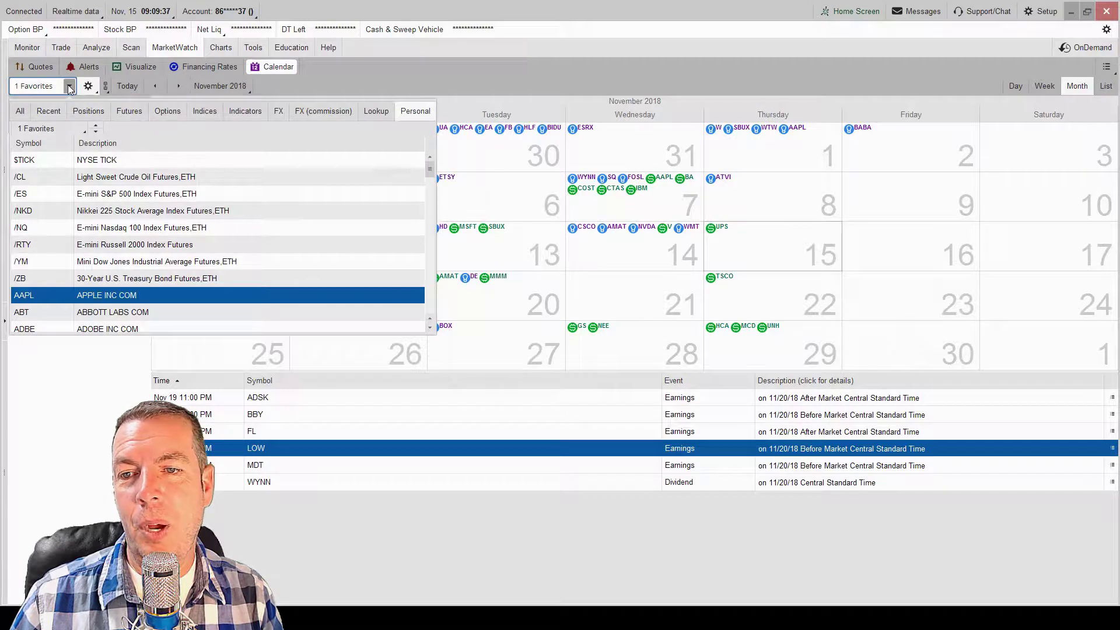
left_click(69, 86)
left_click(88, 86)
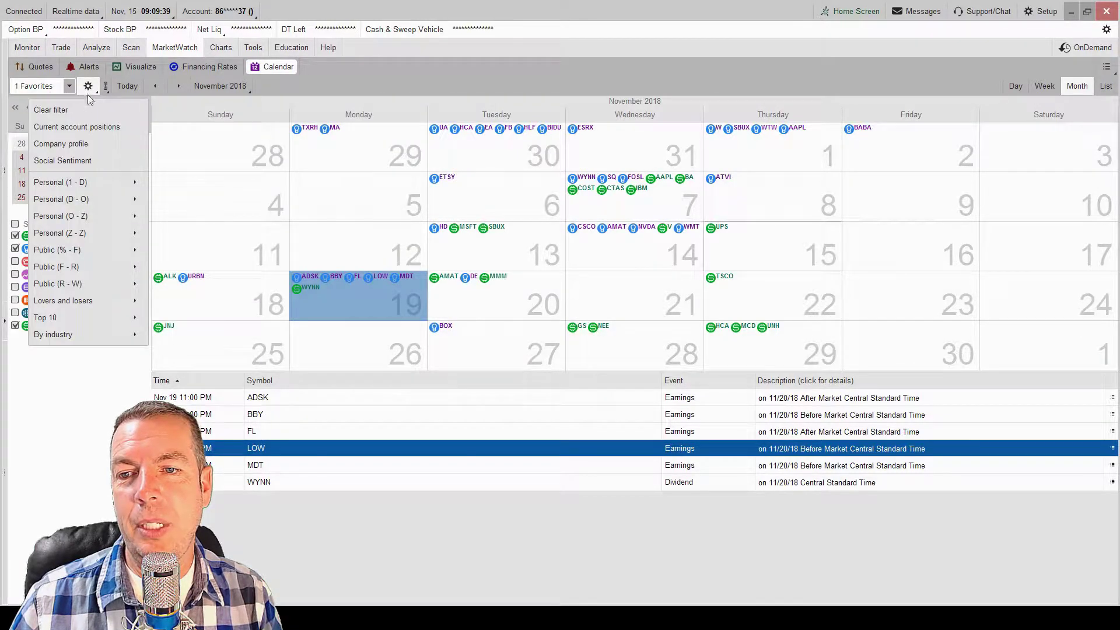
mouse_move(89, 251)
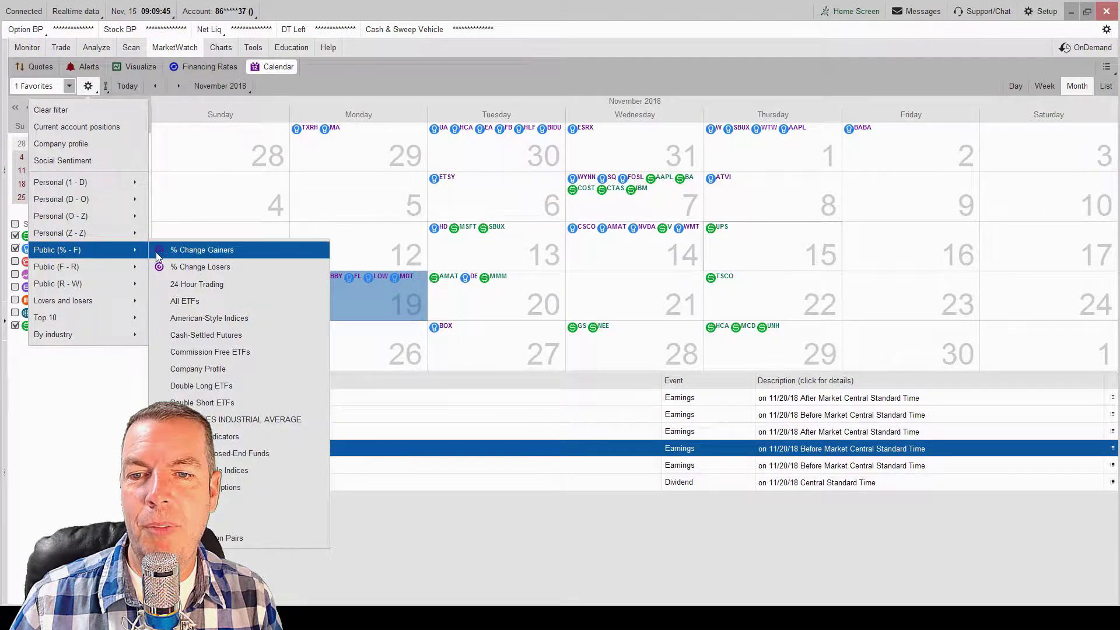
left_click(191, 250)
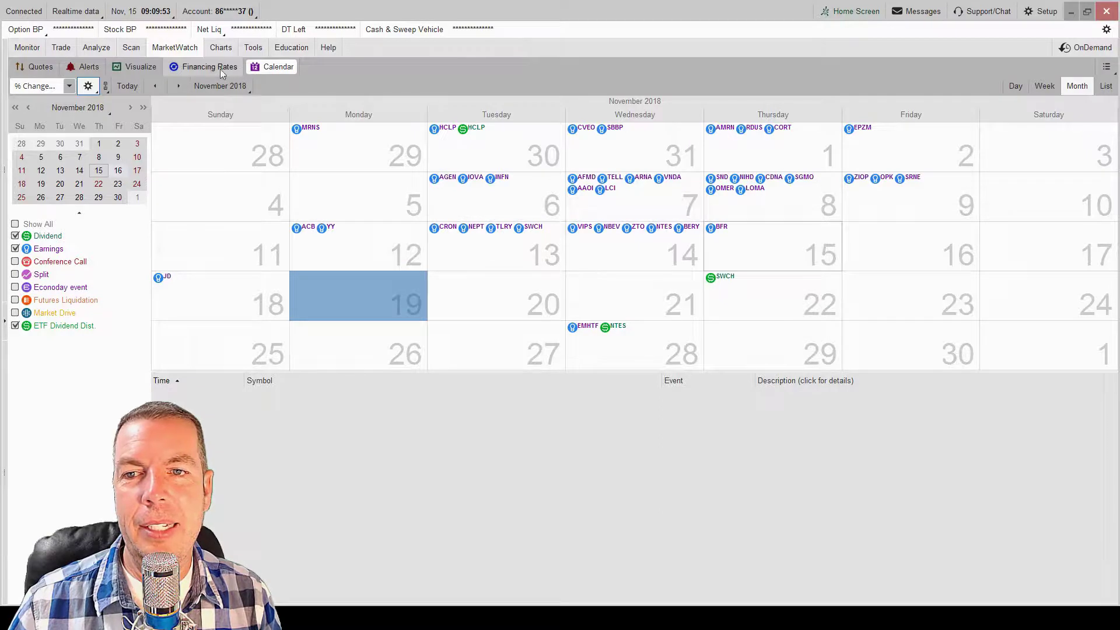
Return to today, November 15, and browse the gear filter submenus without choosing one.
left_click(134, 87)
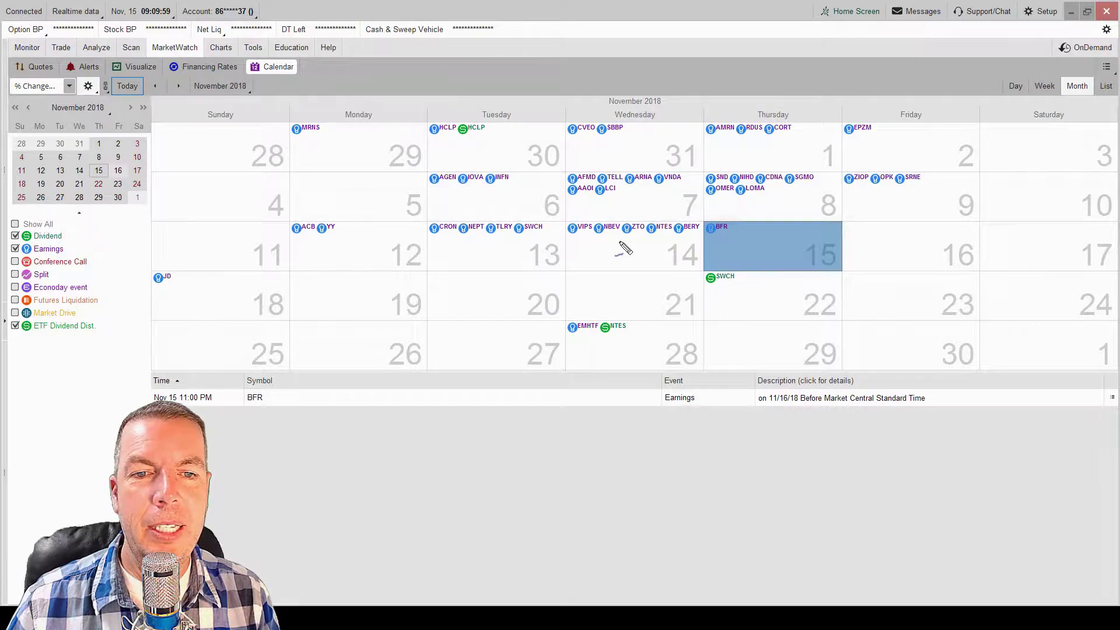
mouse_move(586, 250)
left_mouse_down()
mouse_move(581, 241)
mouse_move(703, 249)
mouse_move(647, 198)
mouse_move(561, 241)
mouse_move(581, 245)
left_mouse_up()
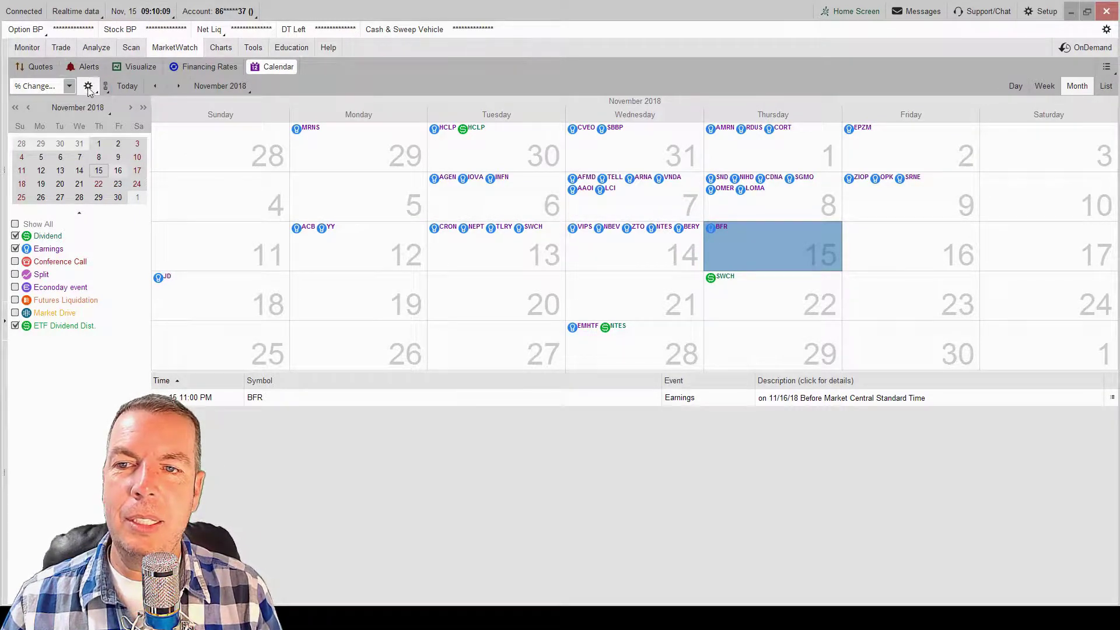
left_click(88, 85)
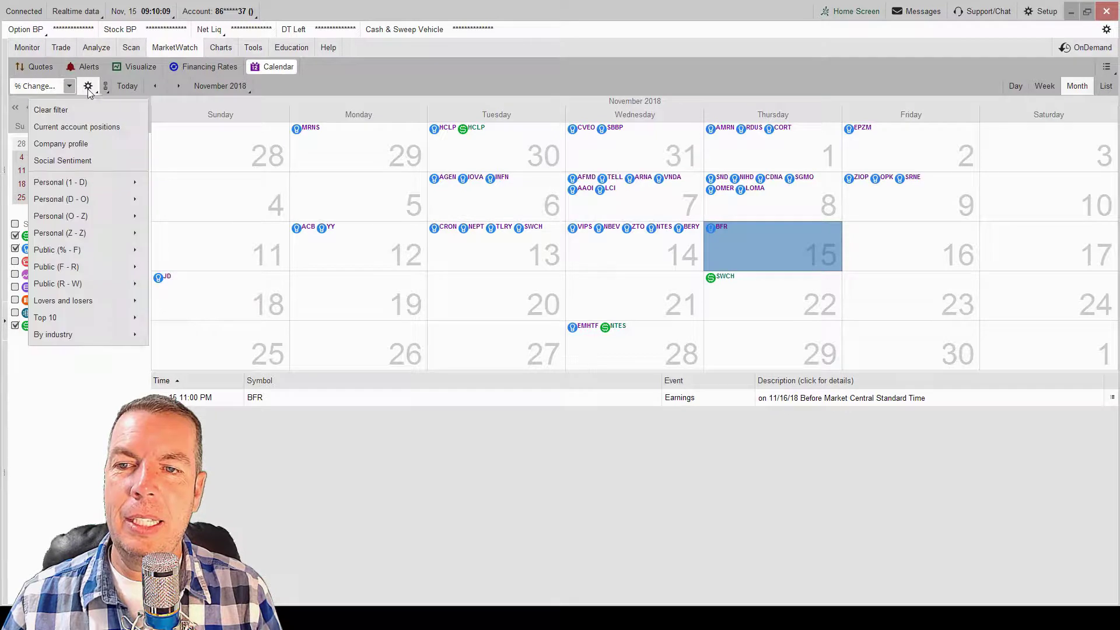
mouse_move(64, 184)
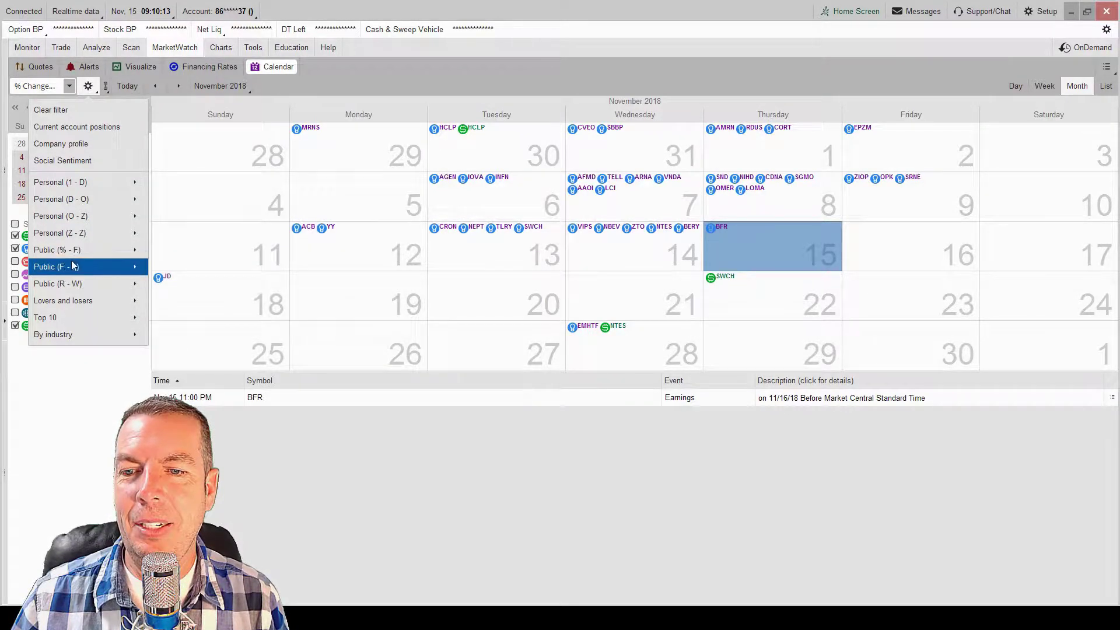
mouse_move(78, 305)
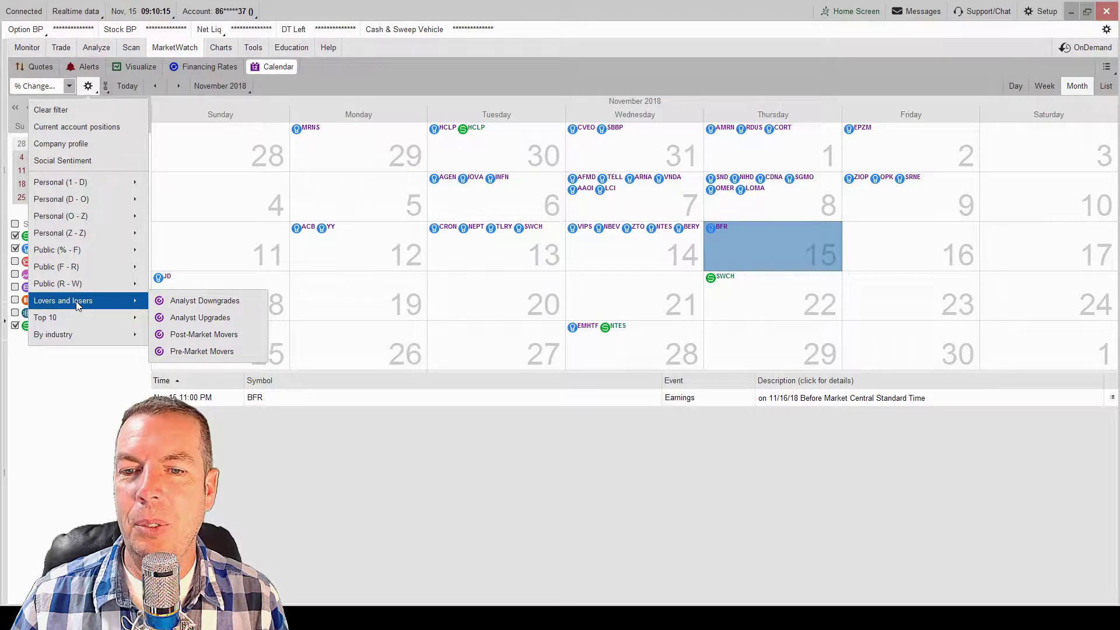
left_click(77, 431)
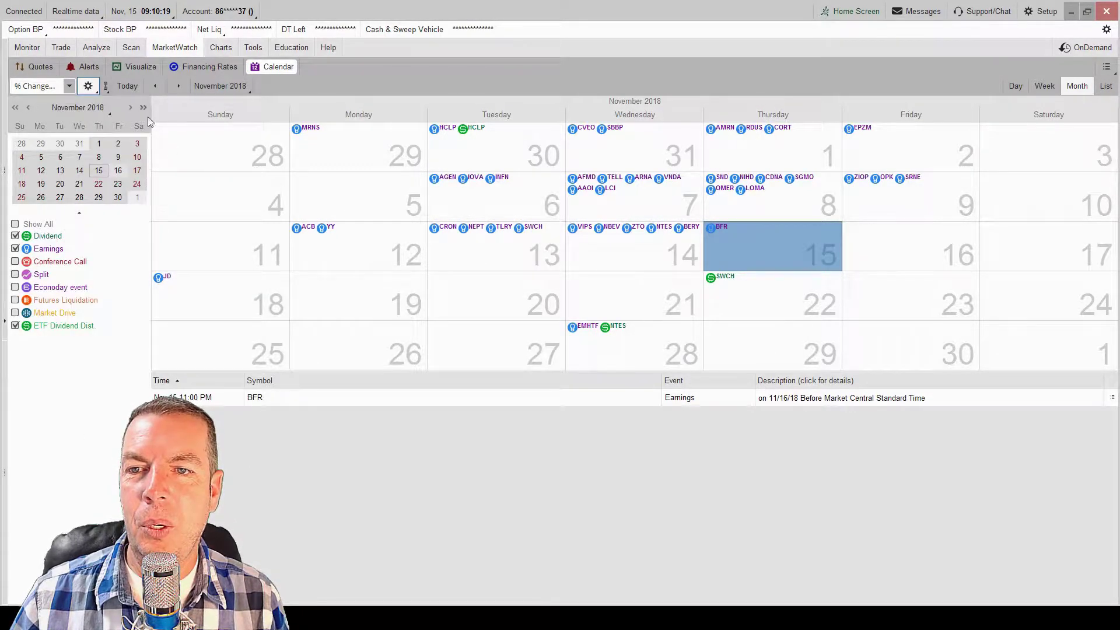
Replace the symbol filter with DE, leaving only its November 20 earnings event.
left_click(51, 87)
key("BackSpace")
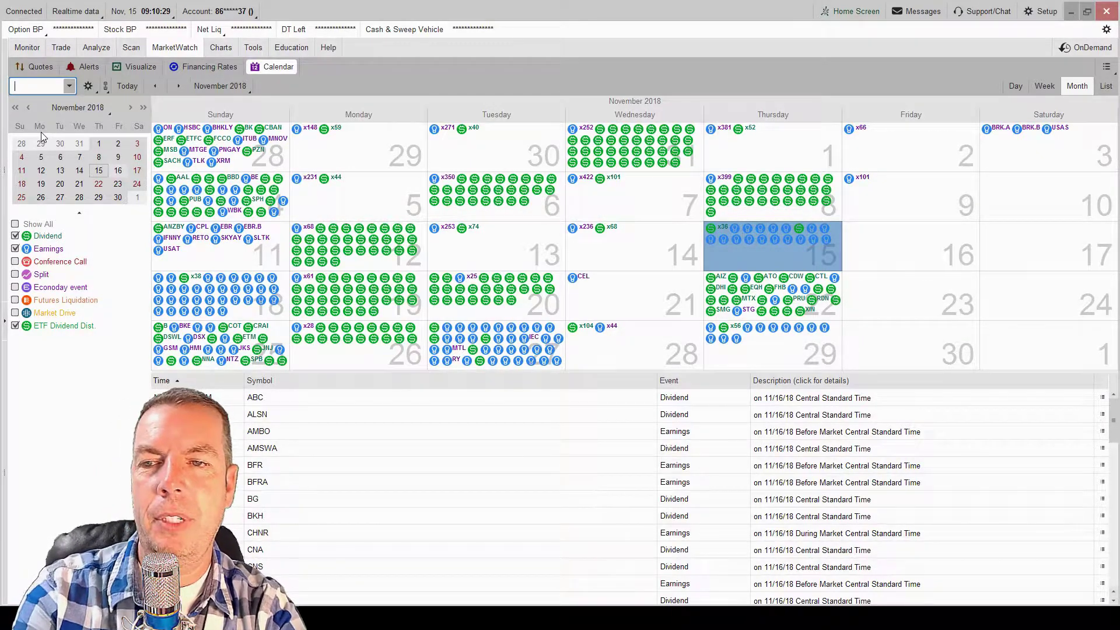
type("DE")
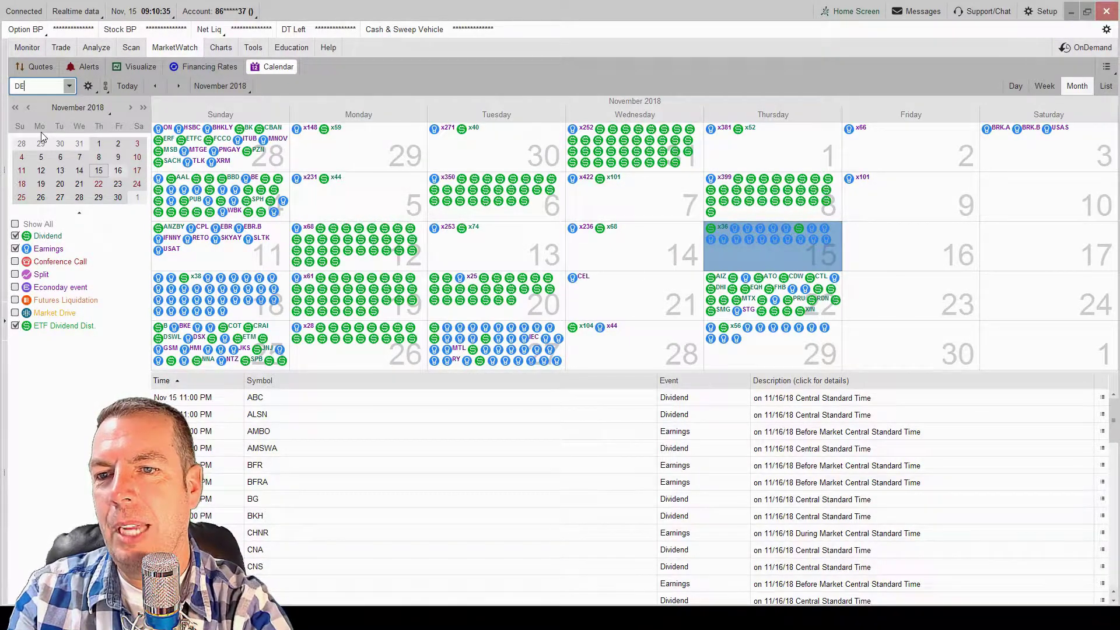
key("Return")
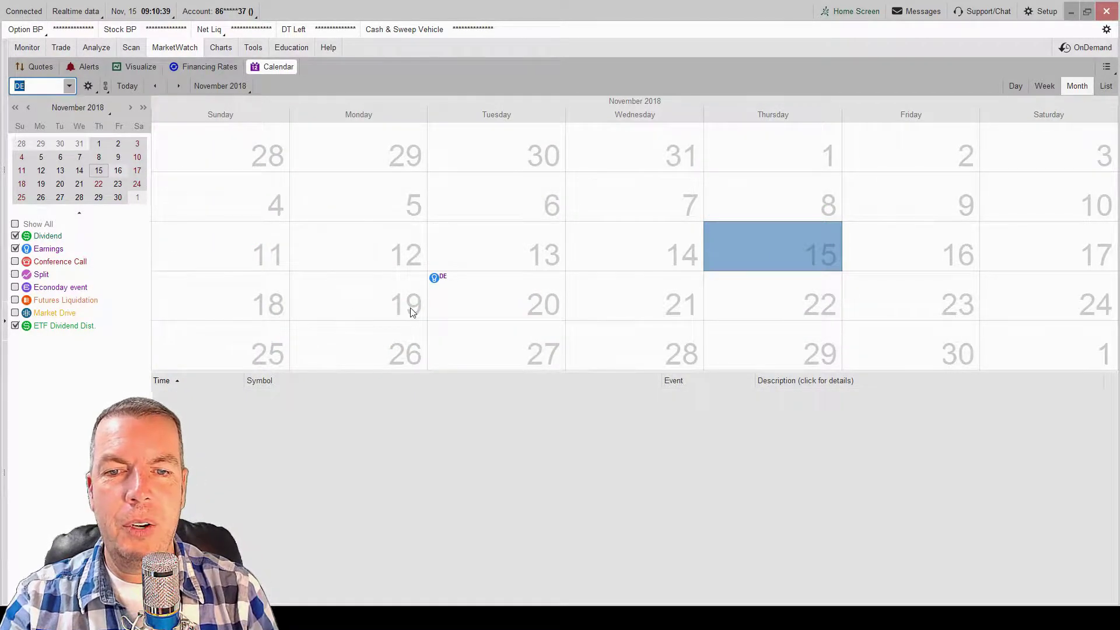
mouse_move(413, 303)
left_mouse_down()
mouse_move(467, 295)
mouse_move(432, 264)
mouse_move(419, 305)
left_mouse_up()
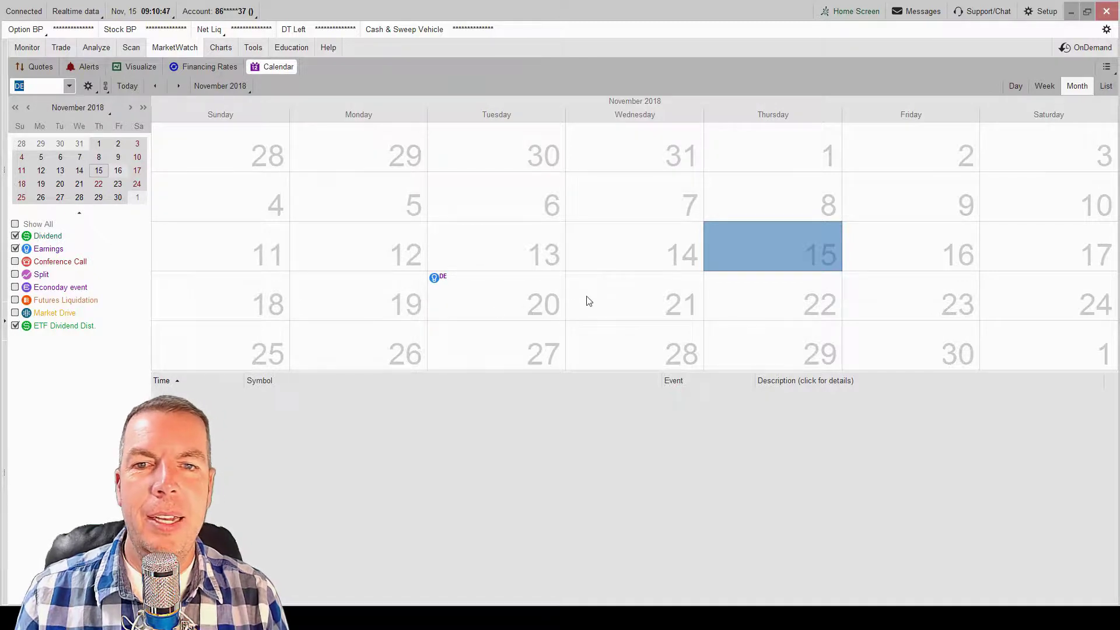
Filter the calendar to the 1 Favorites watchlist under Personal (1 - D).
left_click(91, 88)
mouse_move(77, 182)
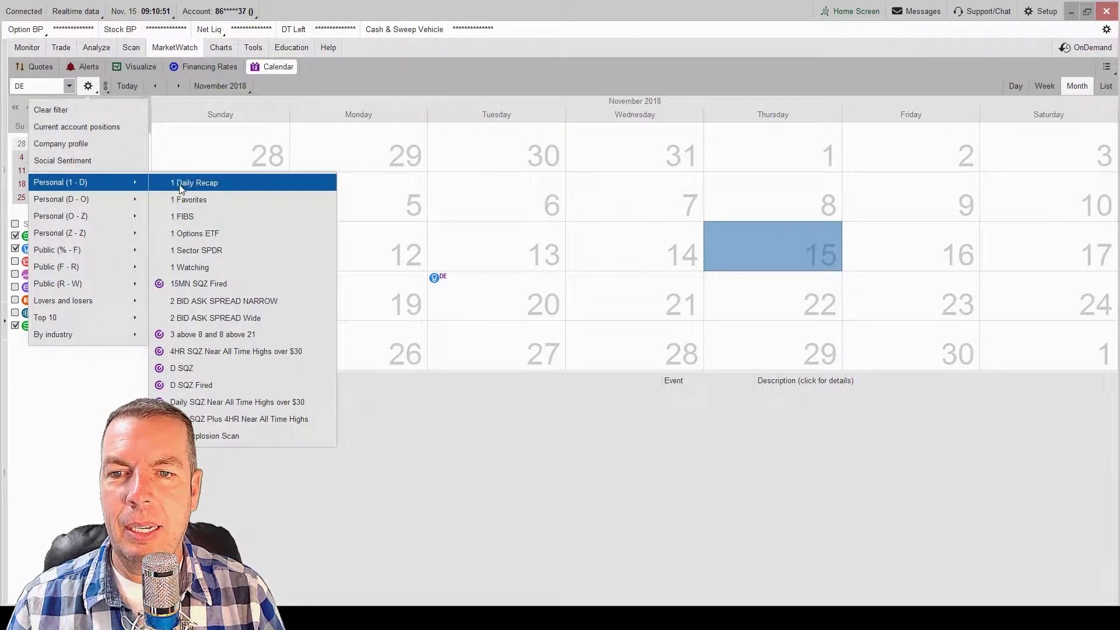
left_click(203, 198)
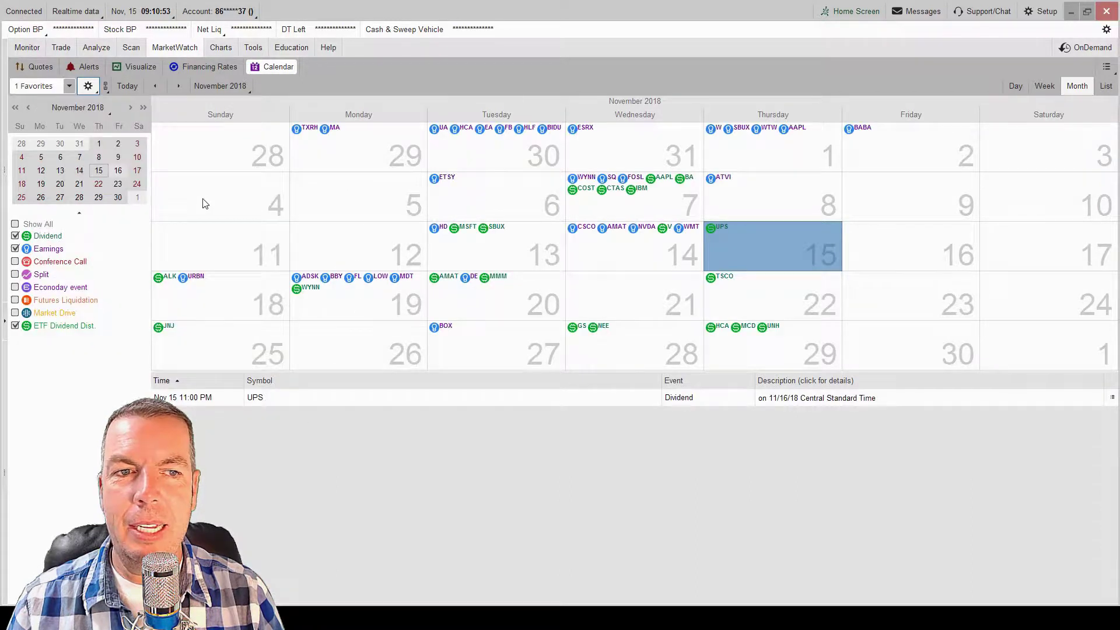
Step through the Nov 15 day view, the 11–17 Nov week view, then the November 2018 month.
left_click(1018, 88)
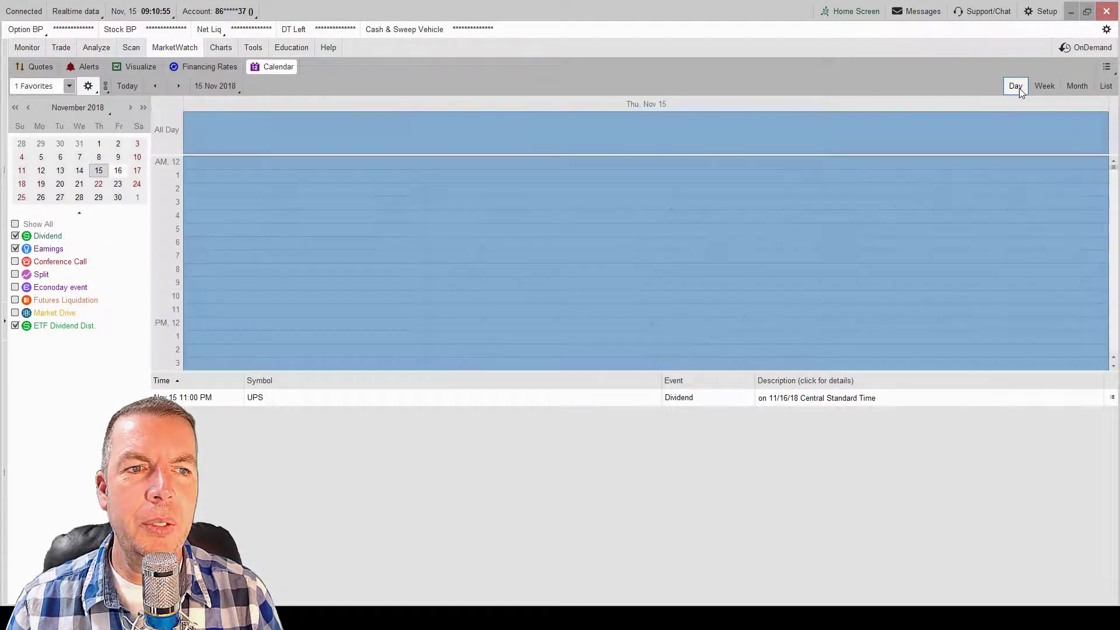
left_click(1042, 89)
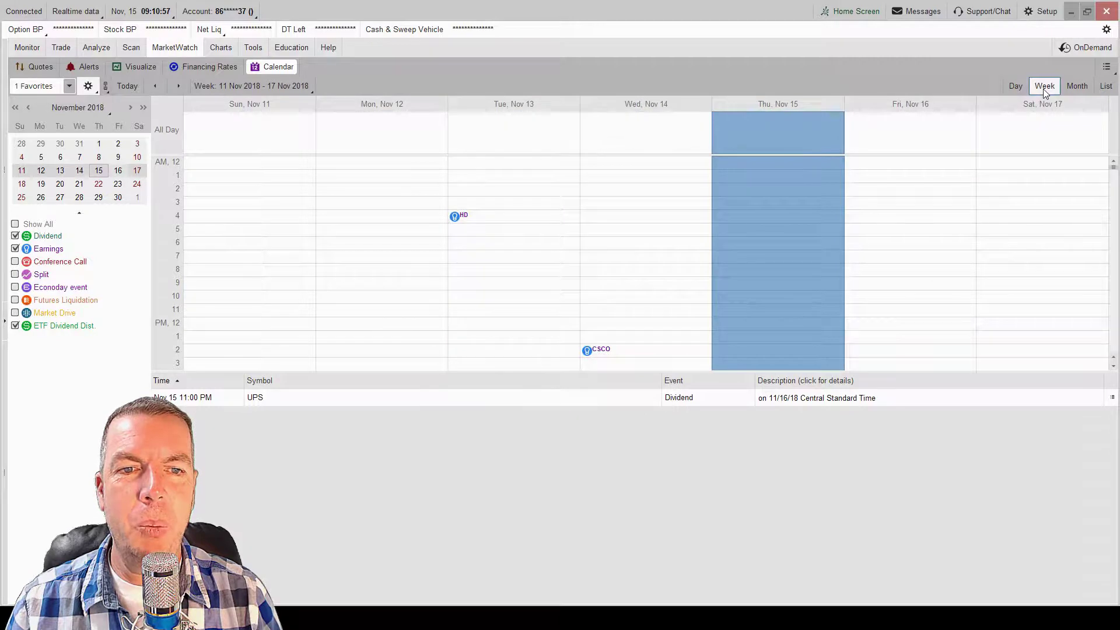
left_click(1077, 87)
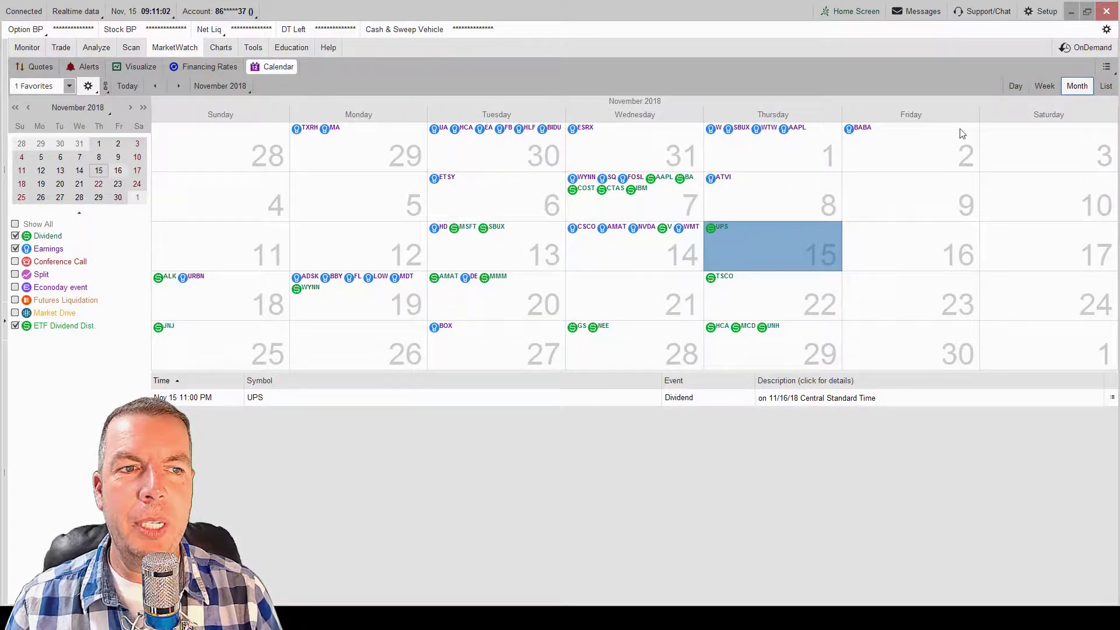
Show the 1 Favorites events as a list and scroll through November 2018 into January 2019.
left_click(1106, 87)
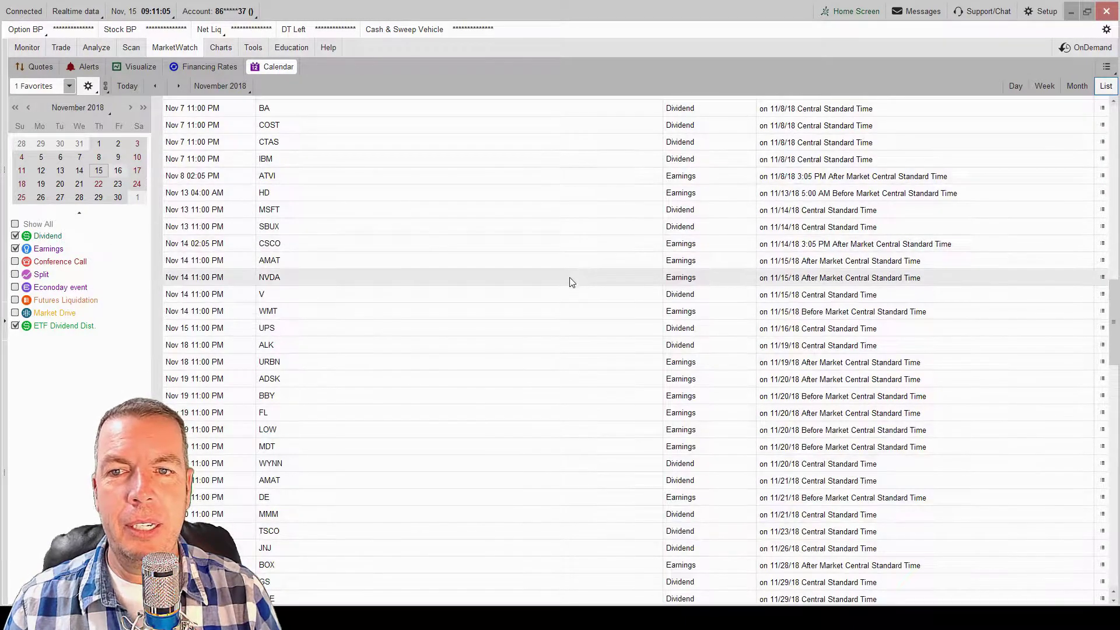
scroll(452, 263, "down", 5)
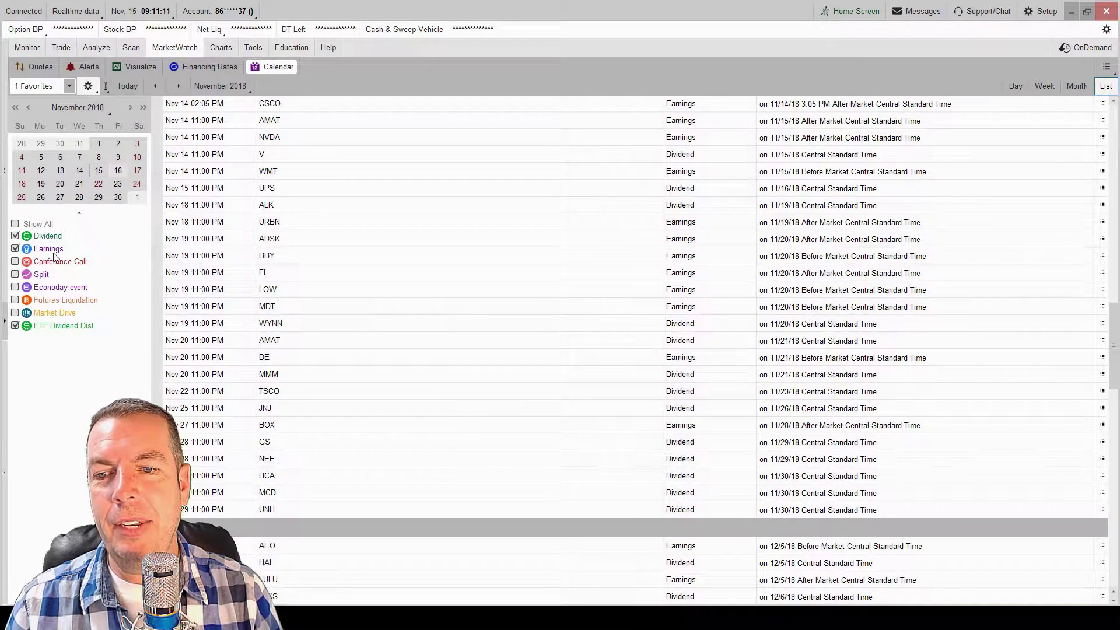
scroll(472, 282, "down", 6)
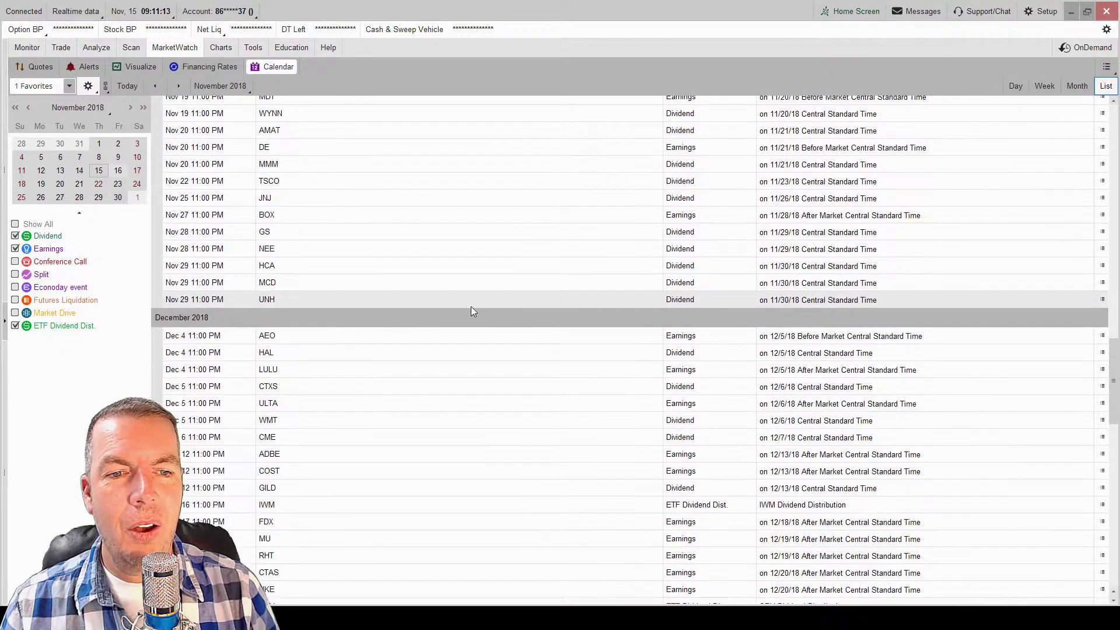
scroll(471, 320, "down", 4)
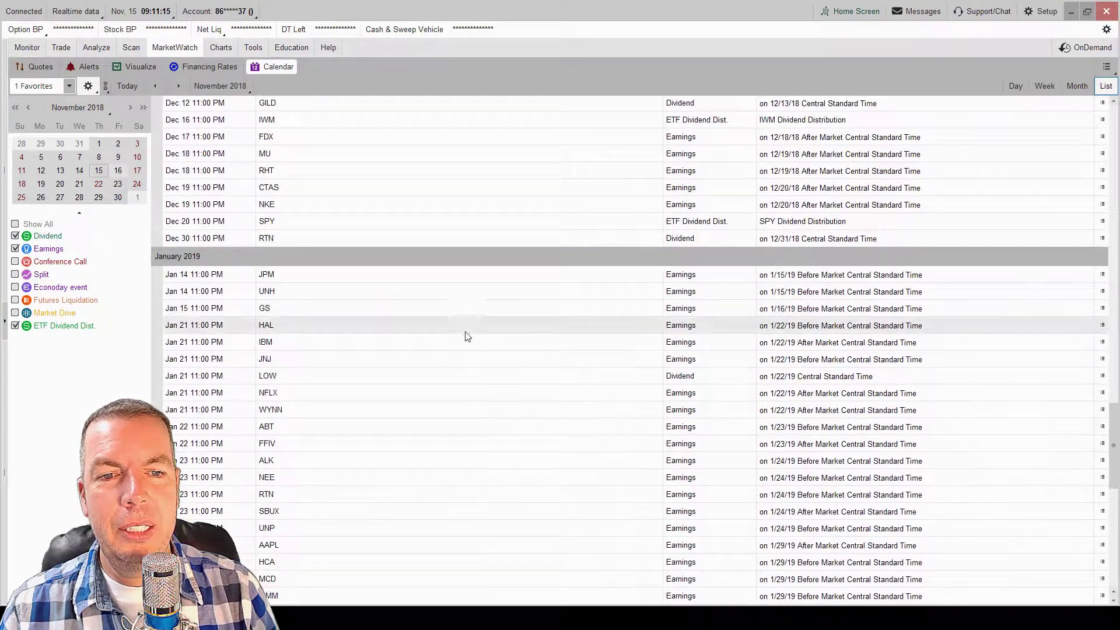
scroll(465, 344, "up", 10)
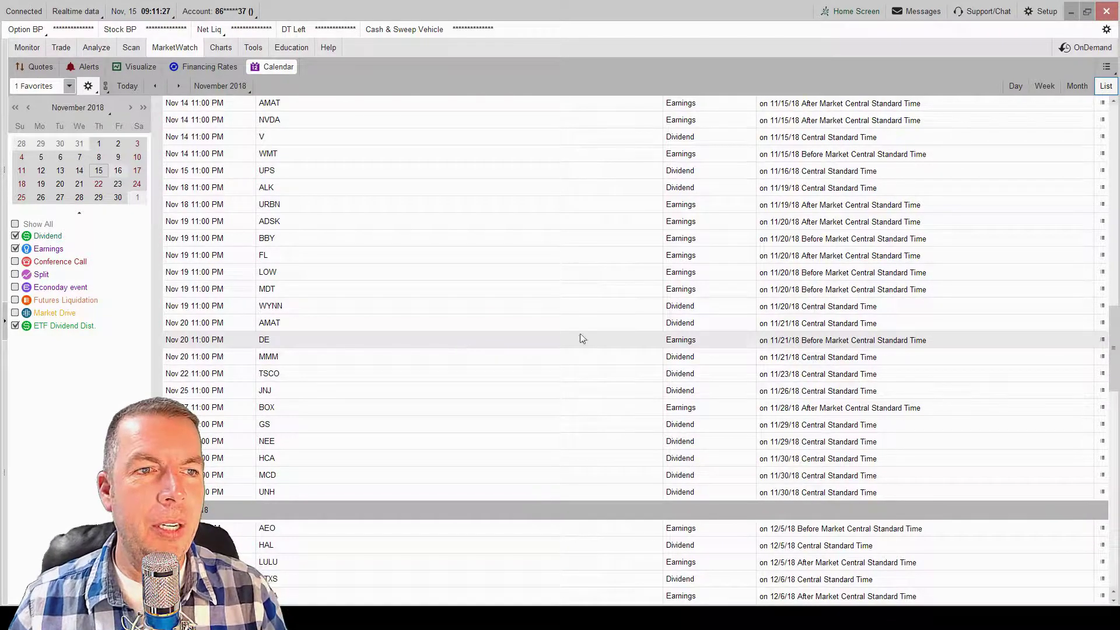
left_click(1106, 68)
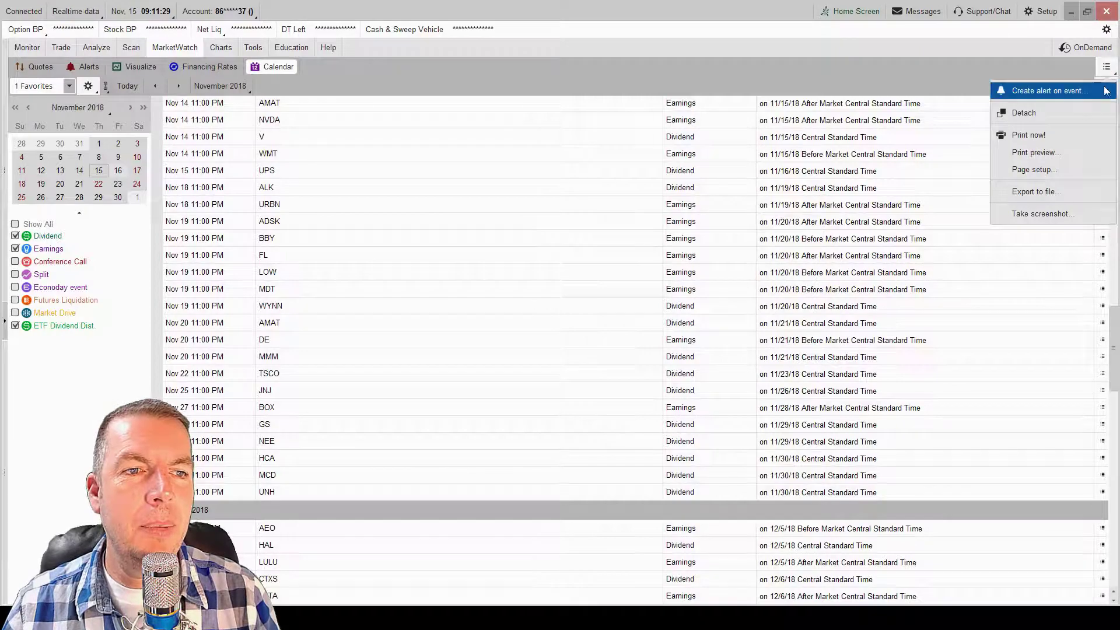
left_click(1043, 153)
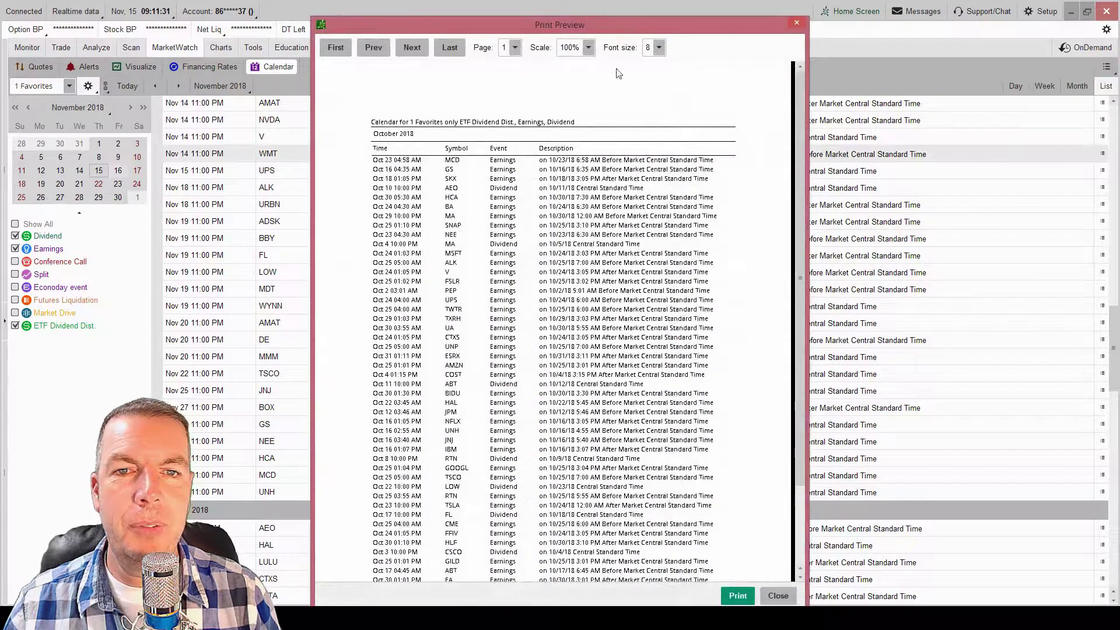
left_click_drag(561, 30, 527, 8)
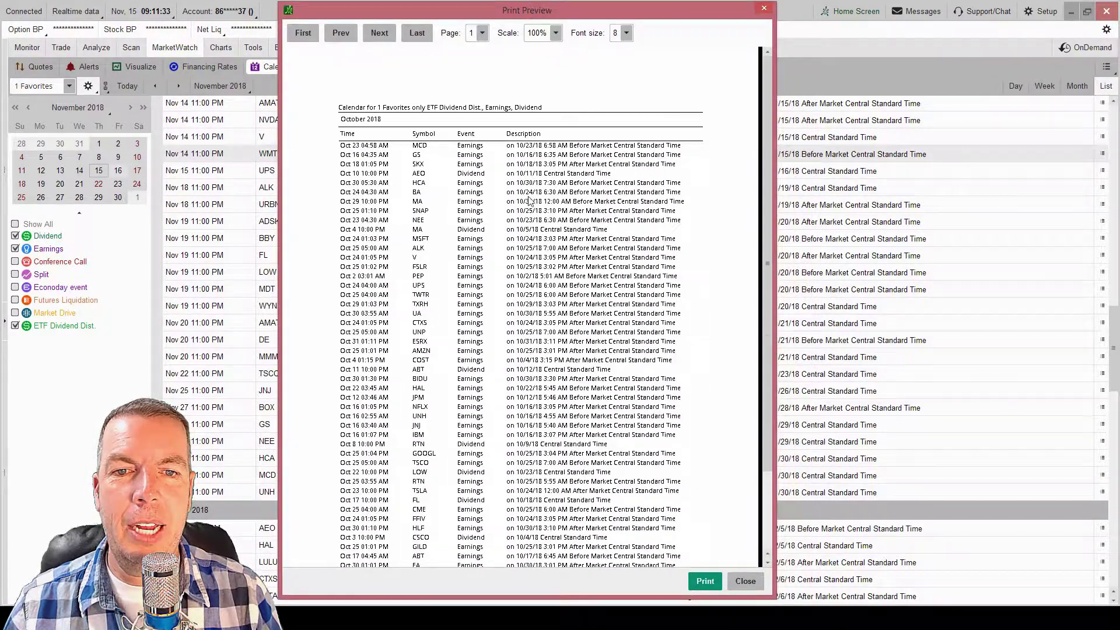
scroll(530, 201, "down", 3)
scroll(537, 232, "up", 3)
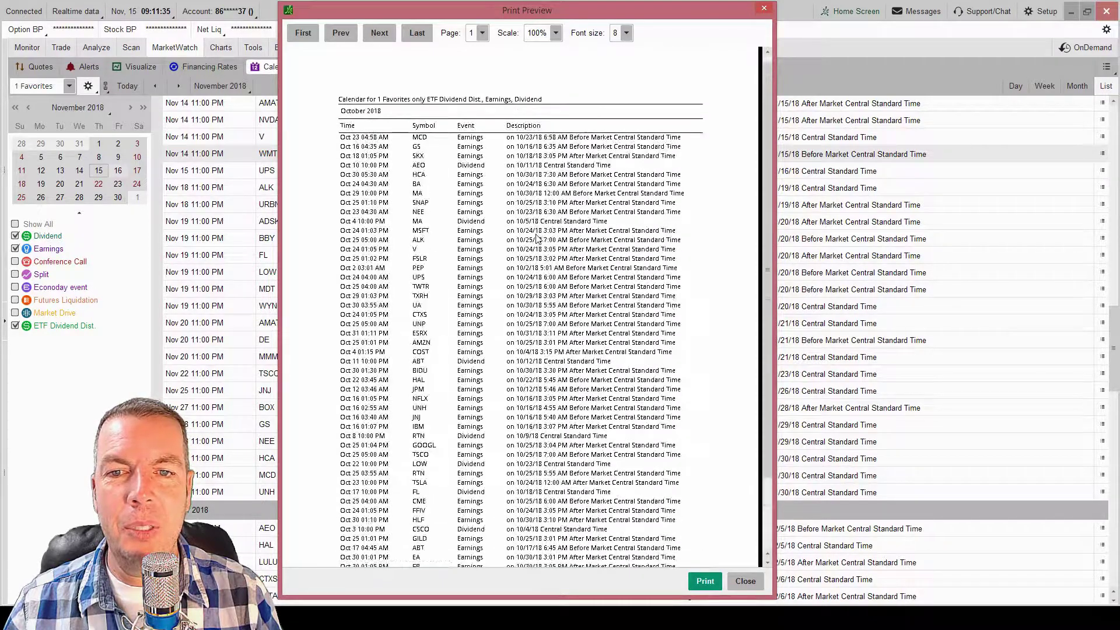
left_click(385, 36)
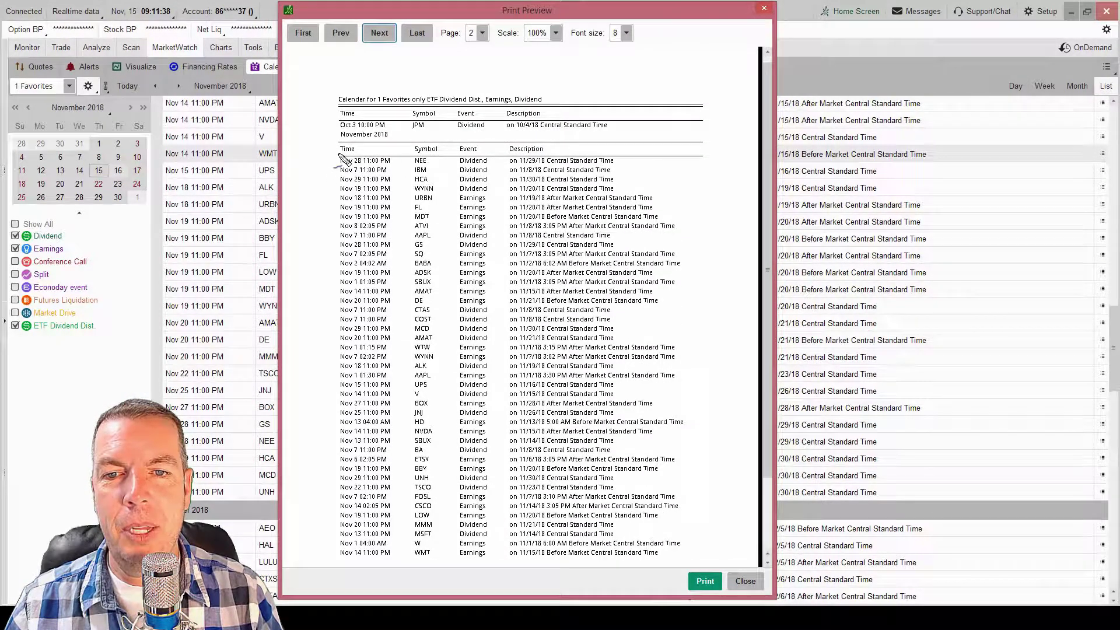
left_click_drag(337, 153, 343, 531)
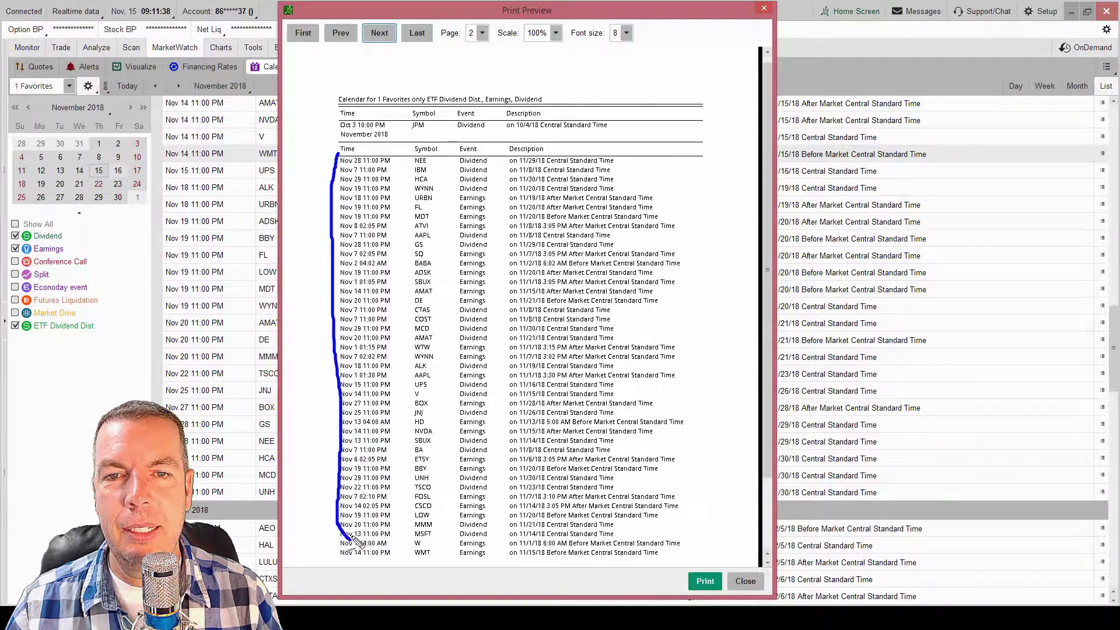
key("Escape")
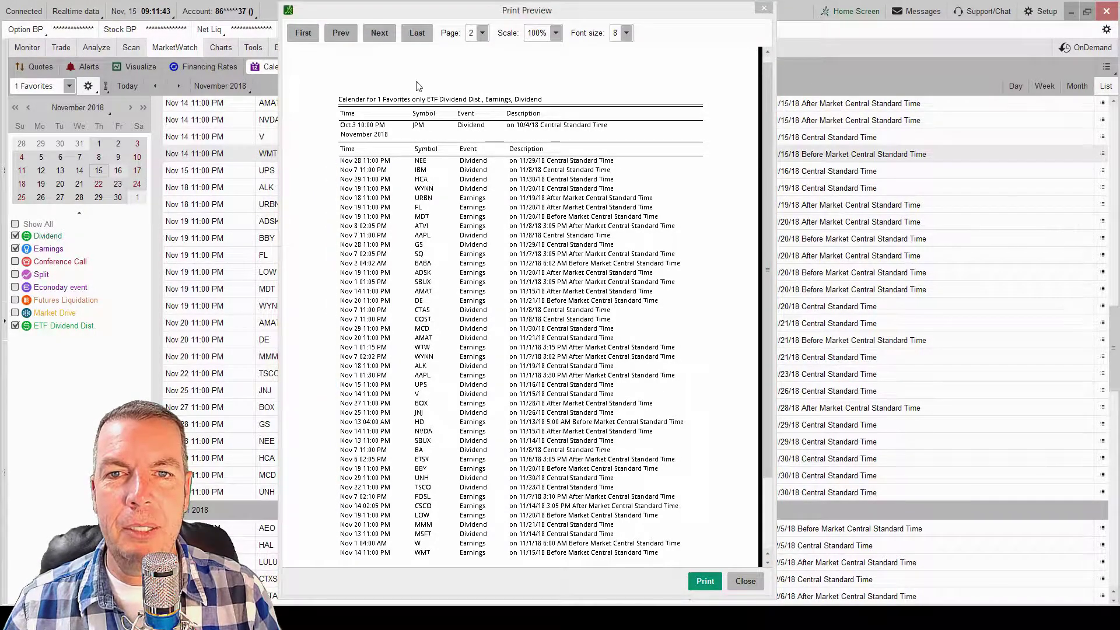
left_click(379, 33)
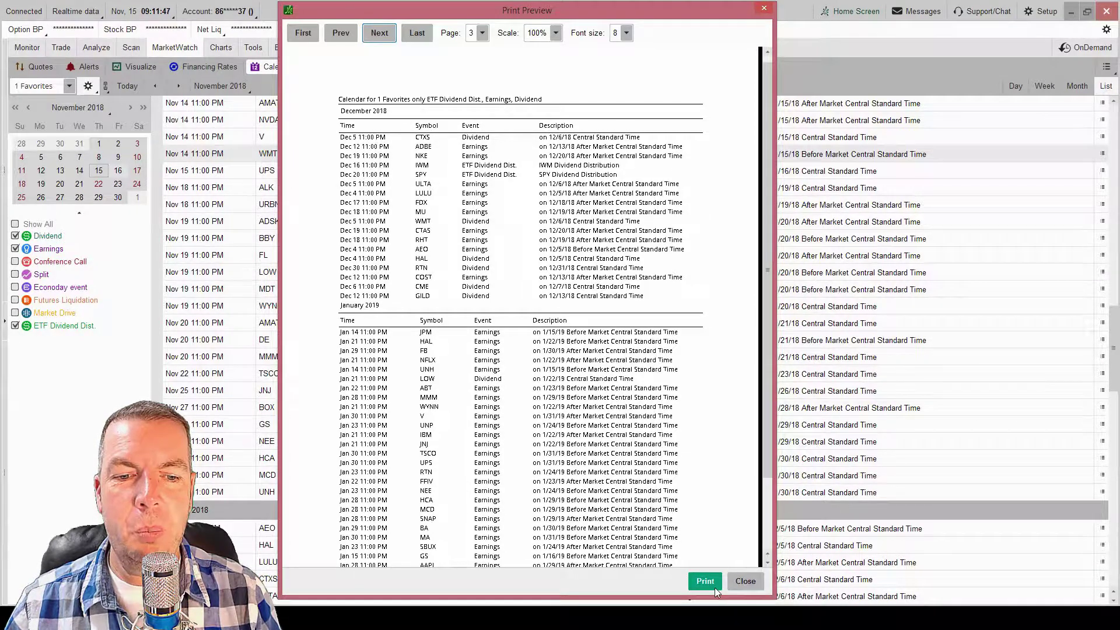
left_click(746, 582)
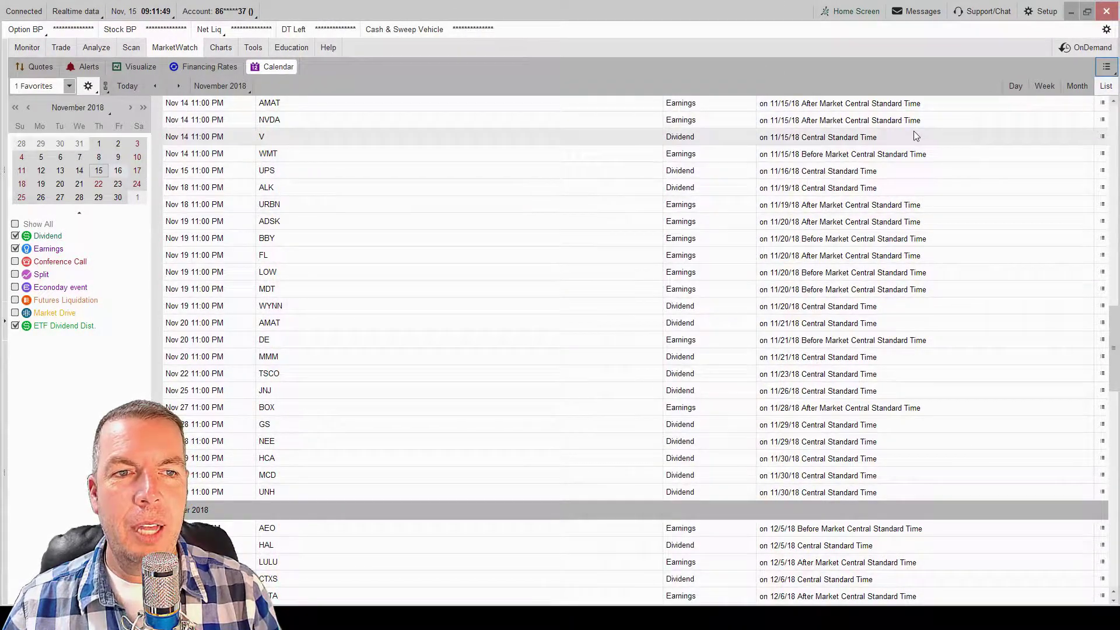
Return to the November 2018 month grid and circle the event-type filters with an annotation.
left_click(1077, 87)
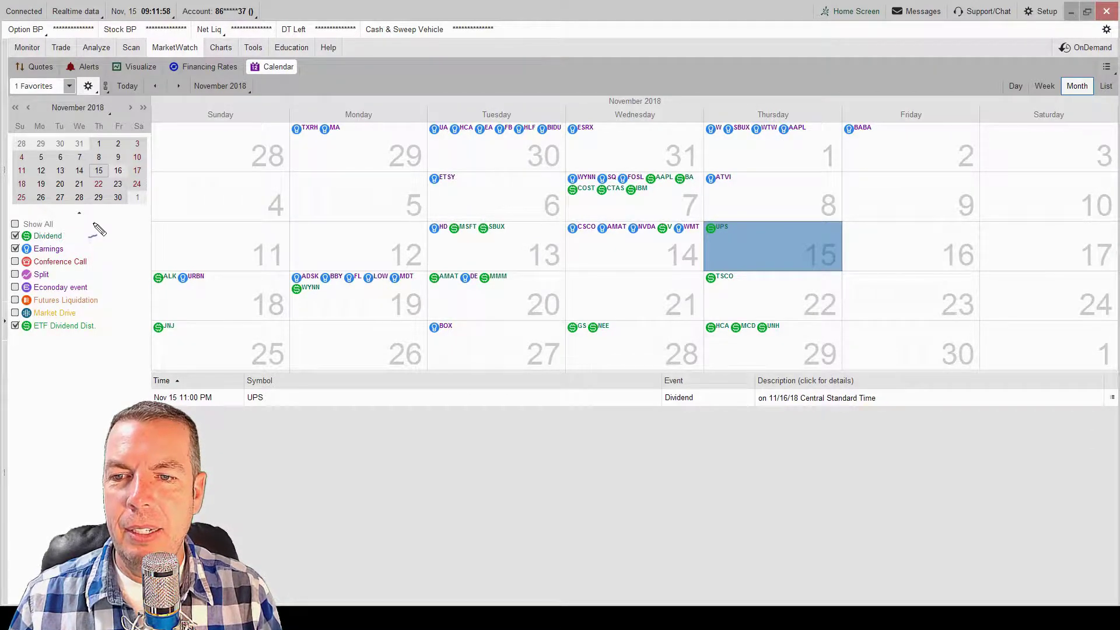
mouse_move(95, 225)
left_mouse_down()
mouse_move(113, 298)
mouse_move(97, 337)
mouse_move(79, 350)
mouse_move(25, 345)
left_mouse_up()
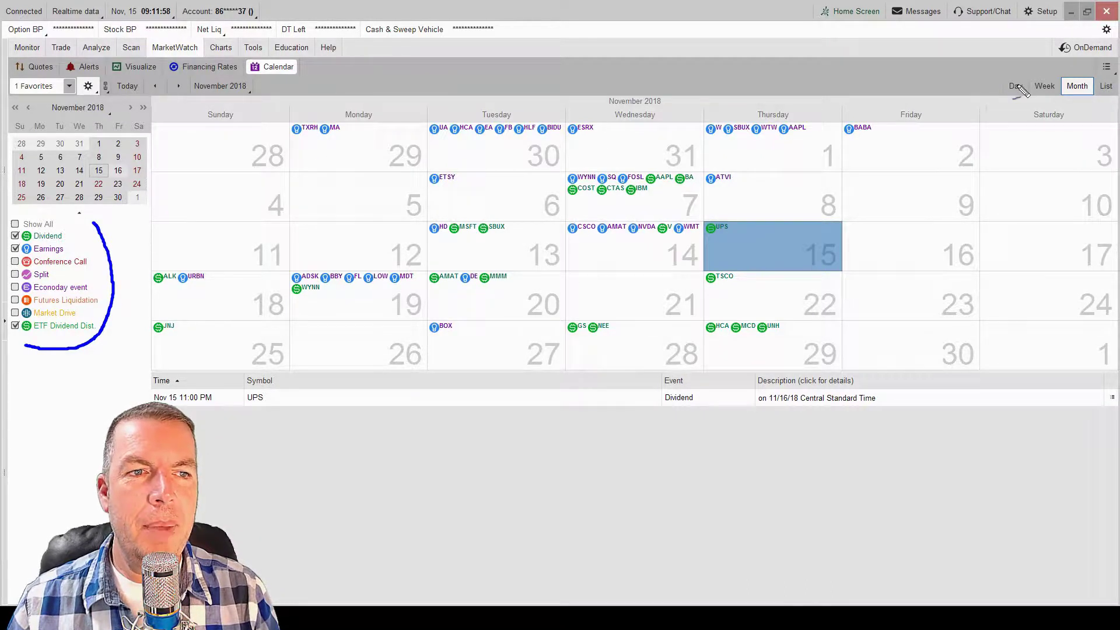
Clear the annotation and load the Nov 14 events (CSCO, AMAT, NVDA, V, WMT) into the table below.
key("Escape")
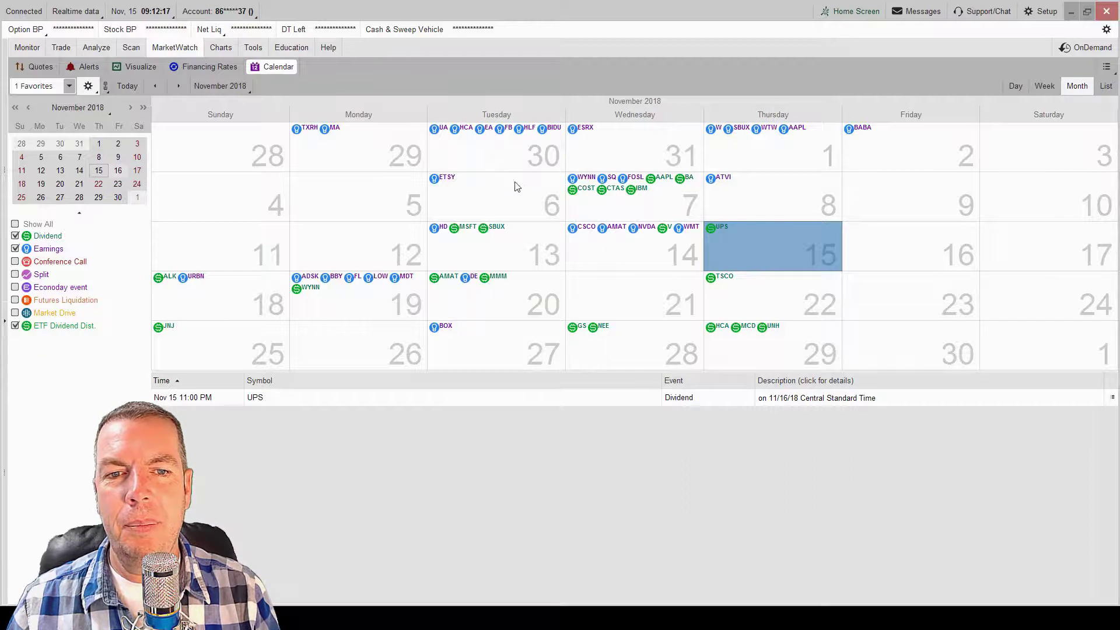
mouse_move(607, 232)
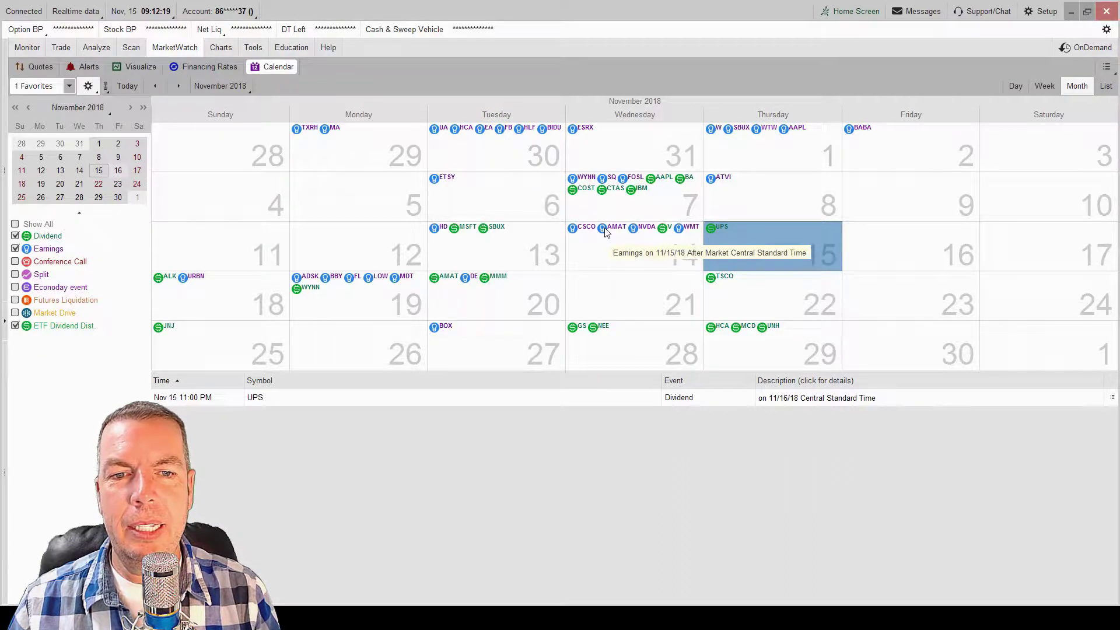
left_click(605, 231)
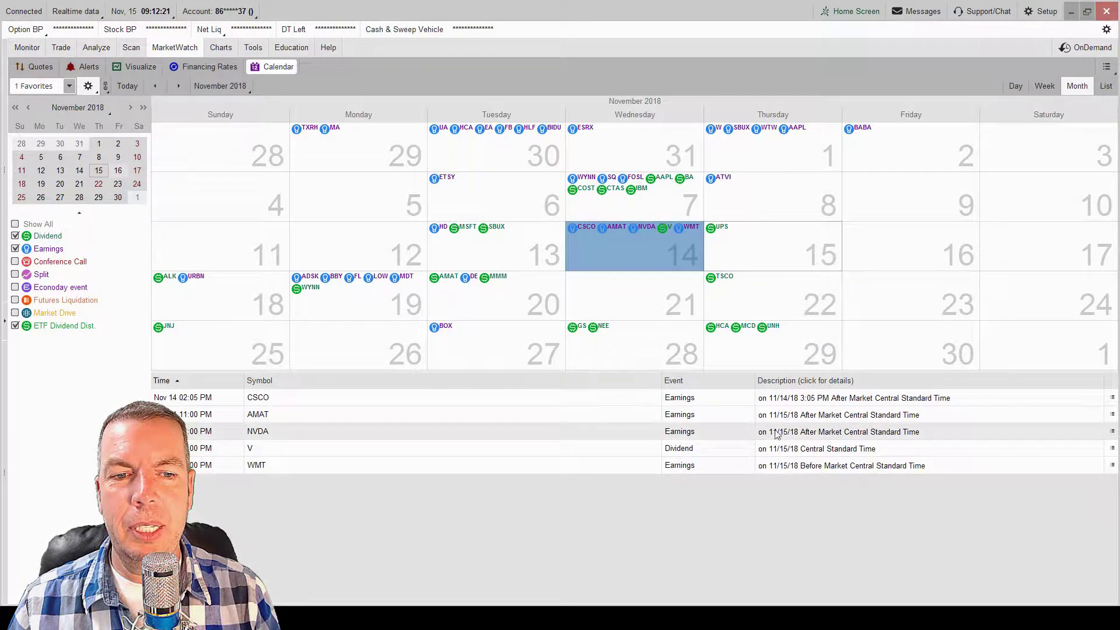